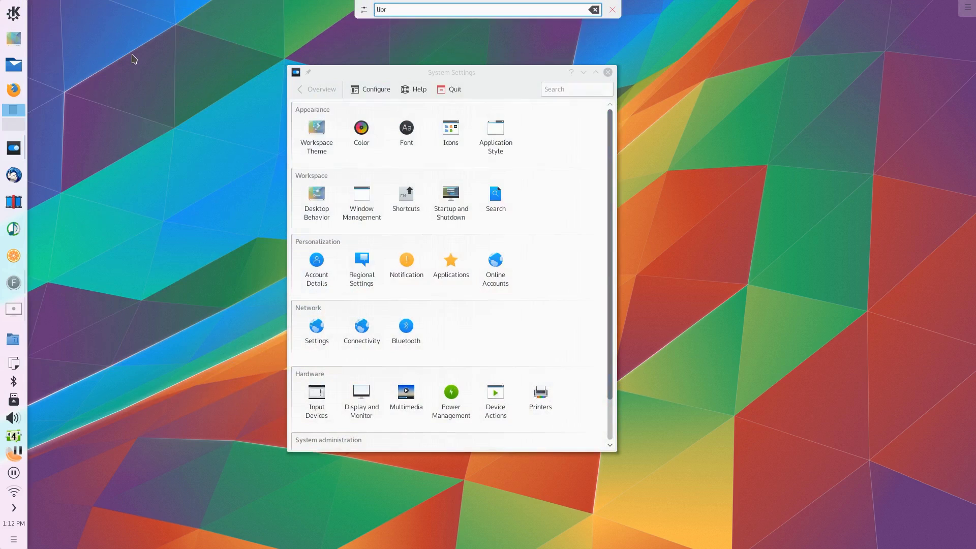
# Step: Launch LibreOffice Writer from the KRunner 'libr' search results
pyautogui.press('Return')
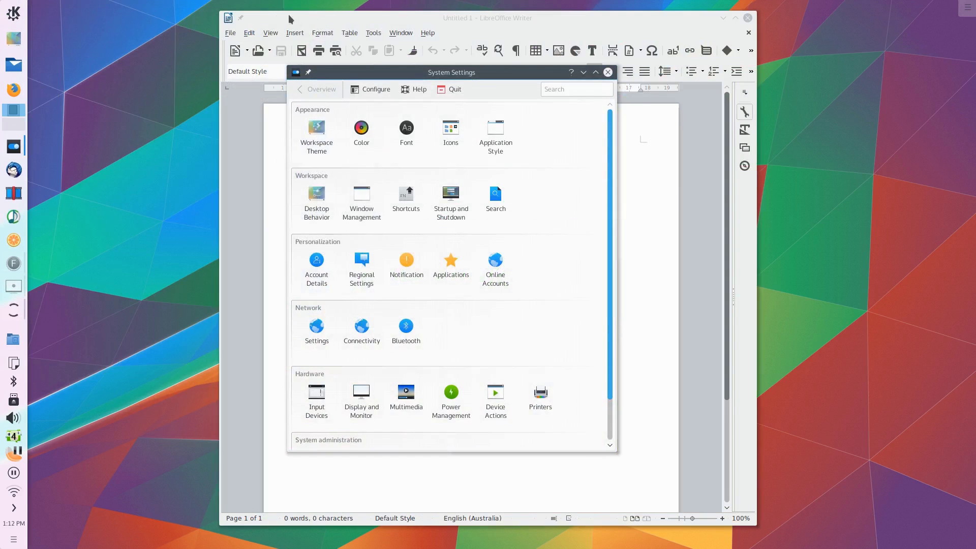
# Step: Snap Writer into the left half, move Clementine to the top right, and reposition System Settings
pyautogui.moveTo(303, 16); pyautogui.dragTo(169, 22)
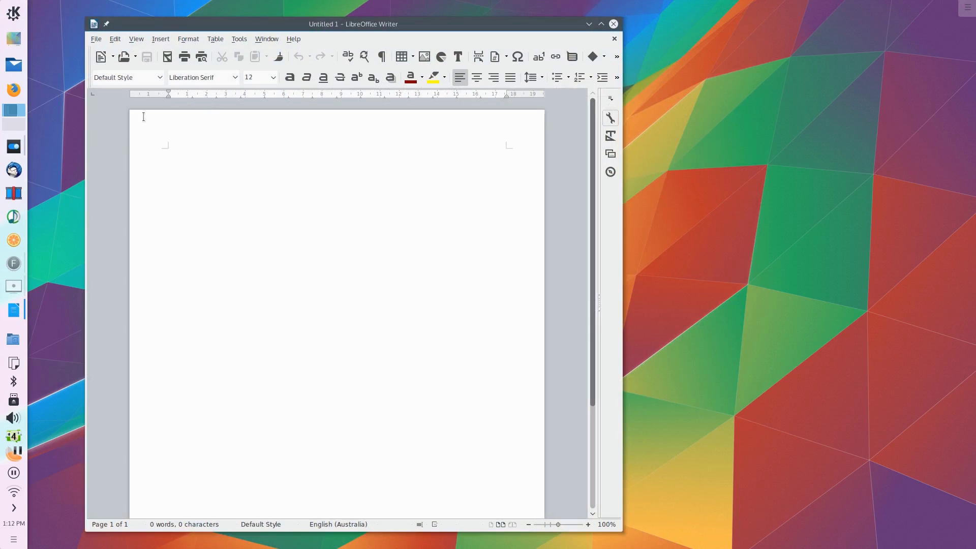
pyautogui.click(16, 242)
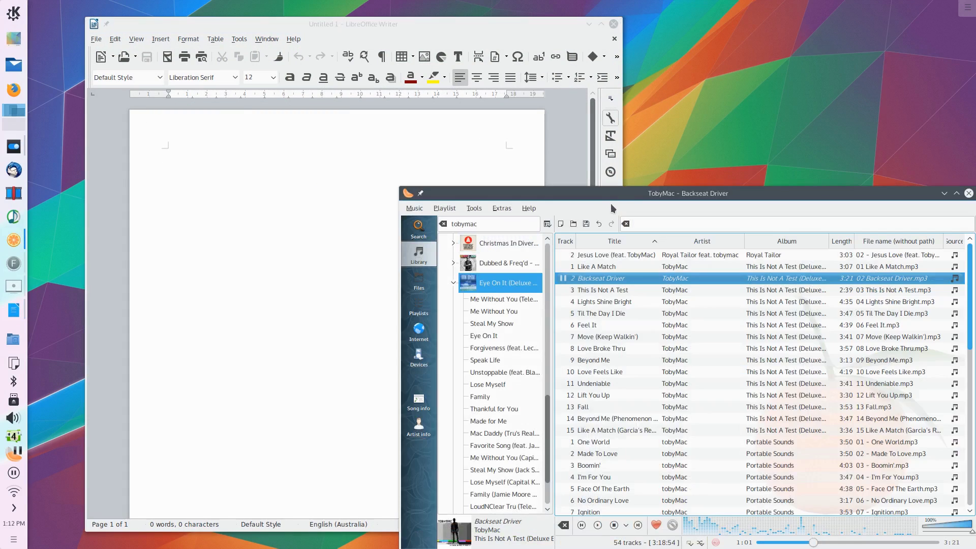
pyautogui.moveTo(611, 207); pyautogui.dragTo(972, 15)
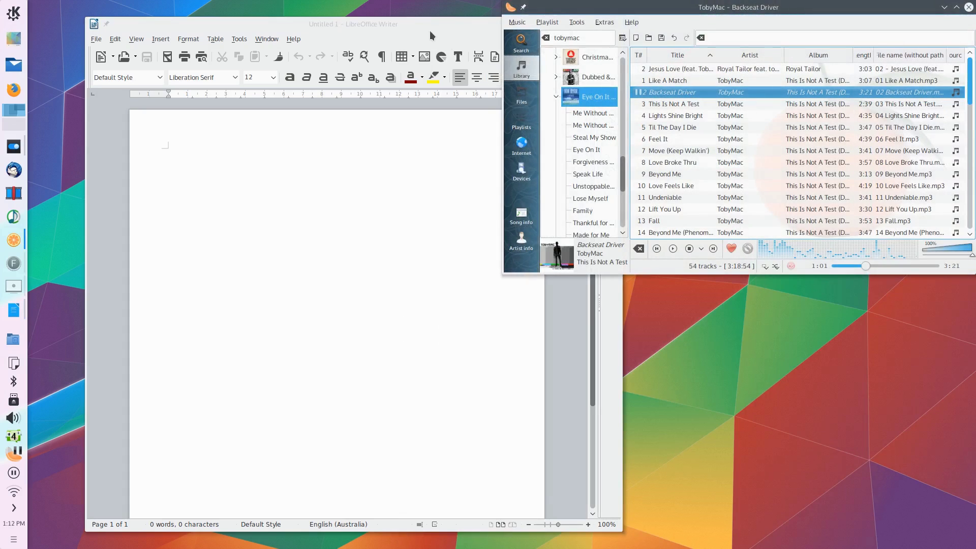
pyautogui.moveTo(431, 36); pyautogui.dragTo(1, 30)
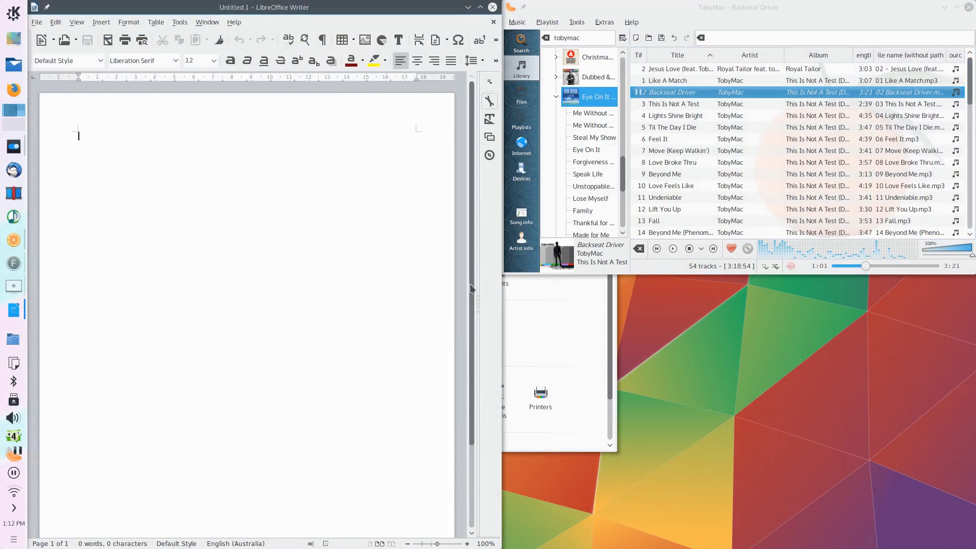
pyautogui.click(574, 337)
pyautogui.moveTo(443, 76); pyautogui.dragTo(515, 88)
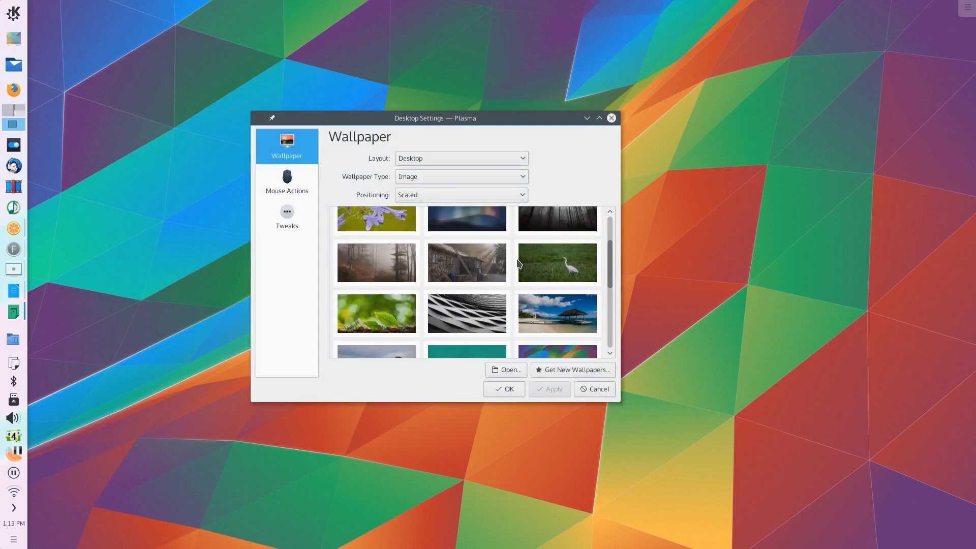
# Step: Apply the aurora wallpaper, then scroll through the wallpaper grid
pyautogui.click(503, 308)
pyautogui.click(549, 389)
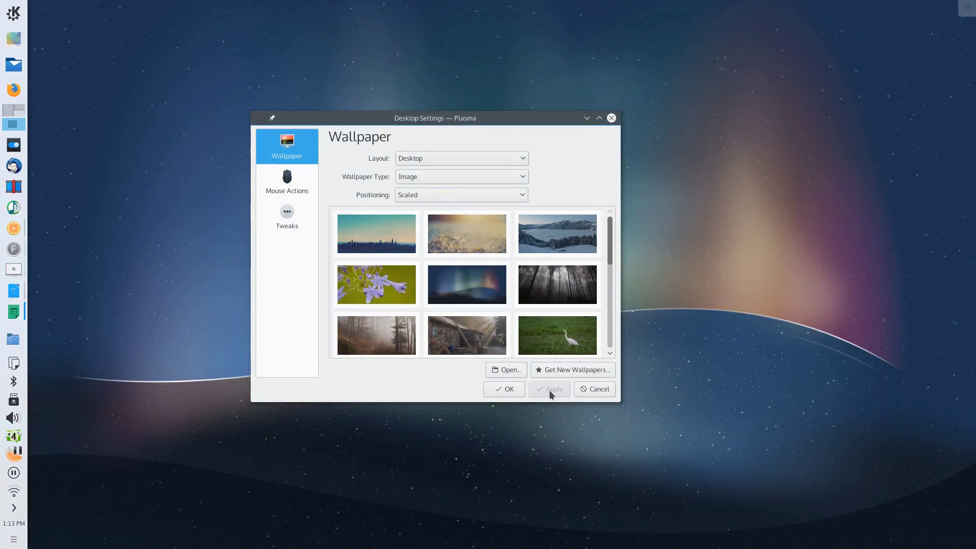
pyautogui.moveTo(474, 122); pyautogui.dragTo(447, 115)
pyautogui.scroll(-5, 459, 302)
pyautogui.scroll(-1, 459, 302)
pyautogui.scroll(1, 545, 253)
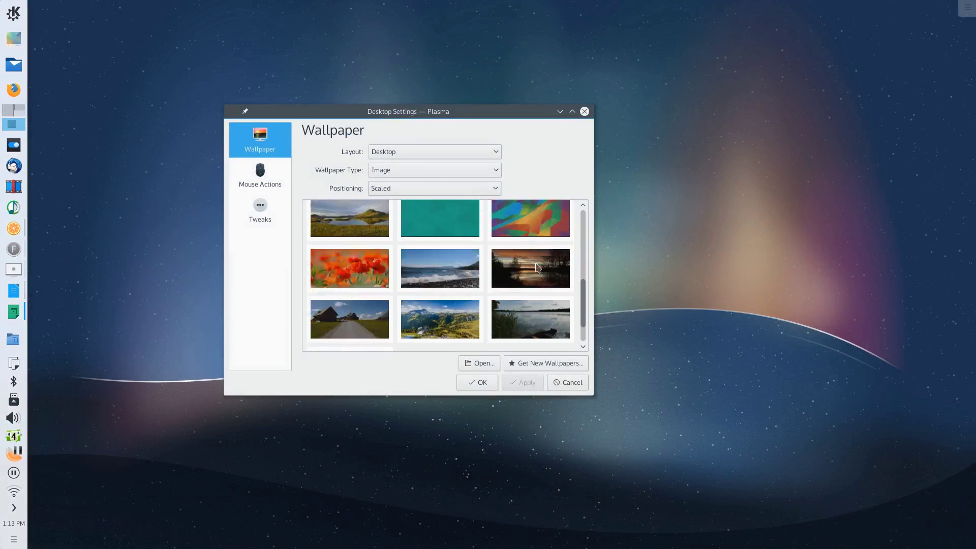
# Step: Reapply the colourful polygon wallpaper, close Desktop Settings and start Firefox
pyautogui.click(532, 255)
pyautogui.click(524, 389)
pyautogui.click(480, 386)
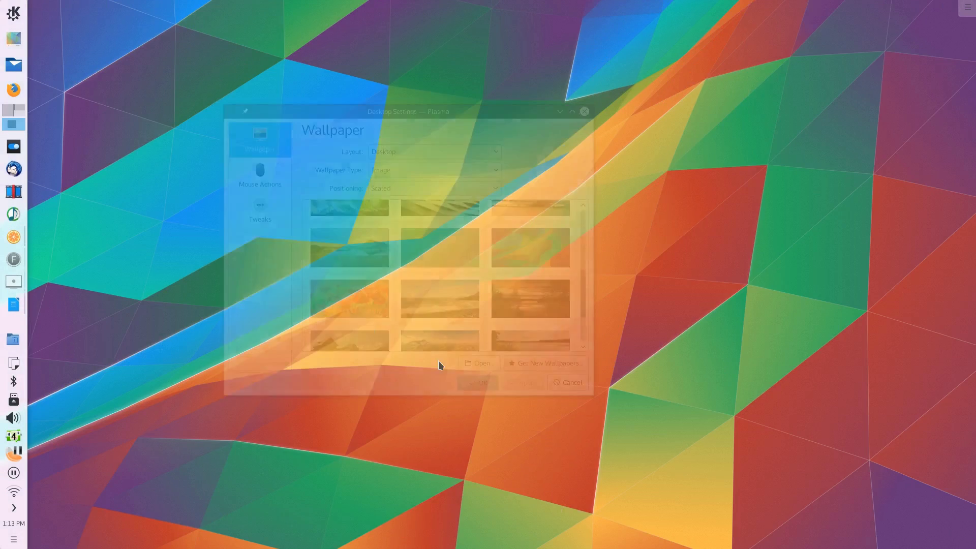
pyautogui.click(13, 90)
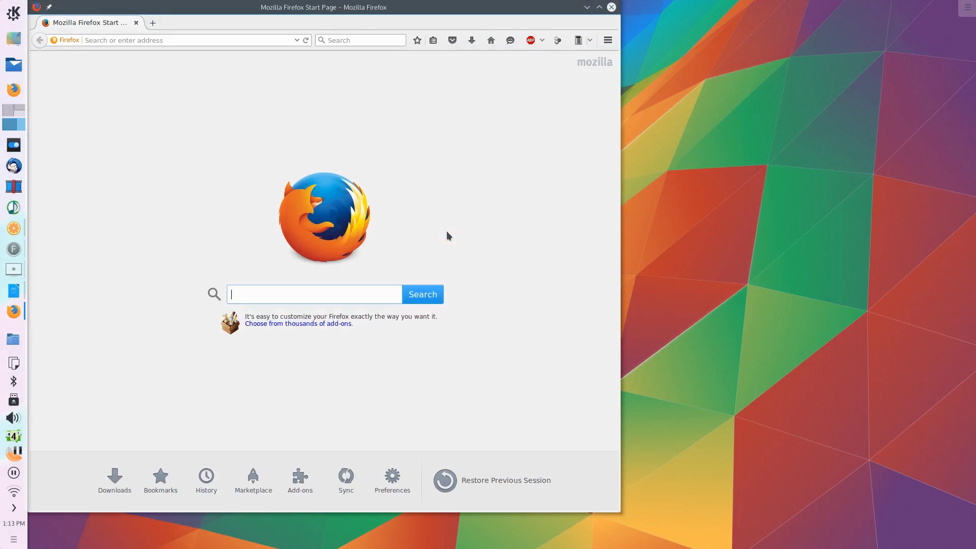
# Step: Pick Firefox from the Ctrl+F9 window overview and move it right, then open Choqok on the left
pyautogui.hotkey('ctrl', 'F9')
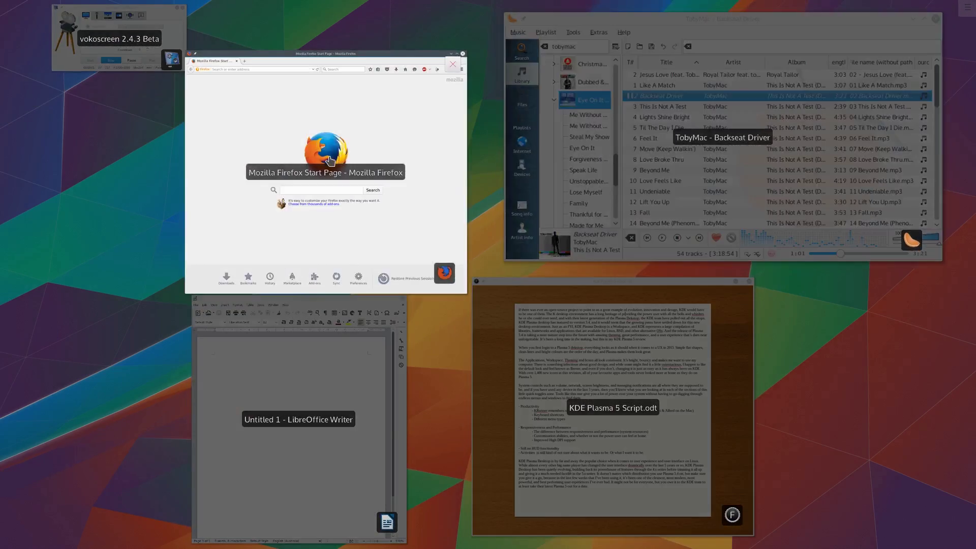
pyautogui.click(349, 167)
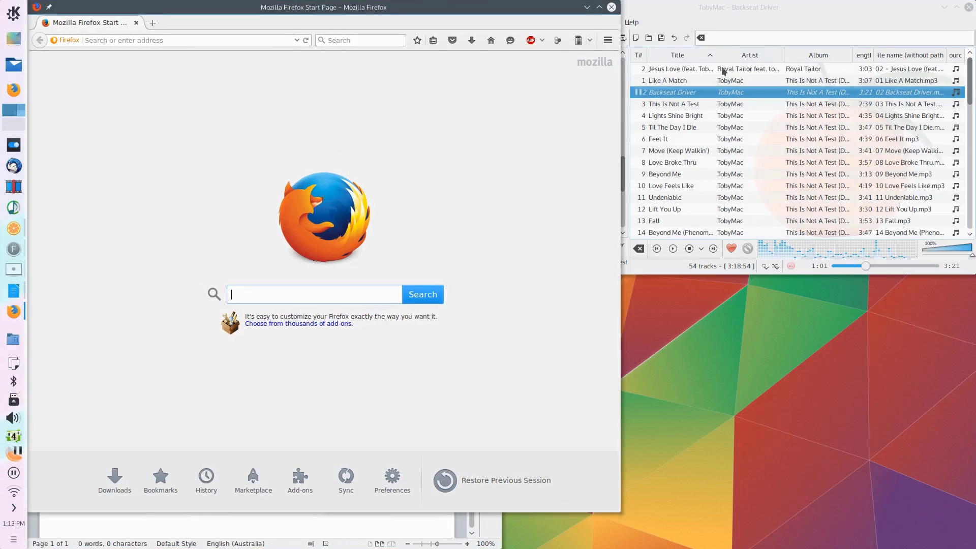
pyautogui.moveTo(342, 11); pyautogui.dragTo(510, 25)
pyautogui.click(369, 56)
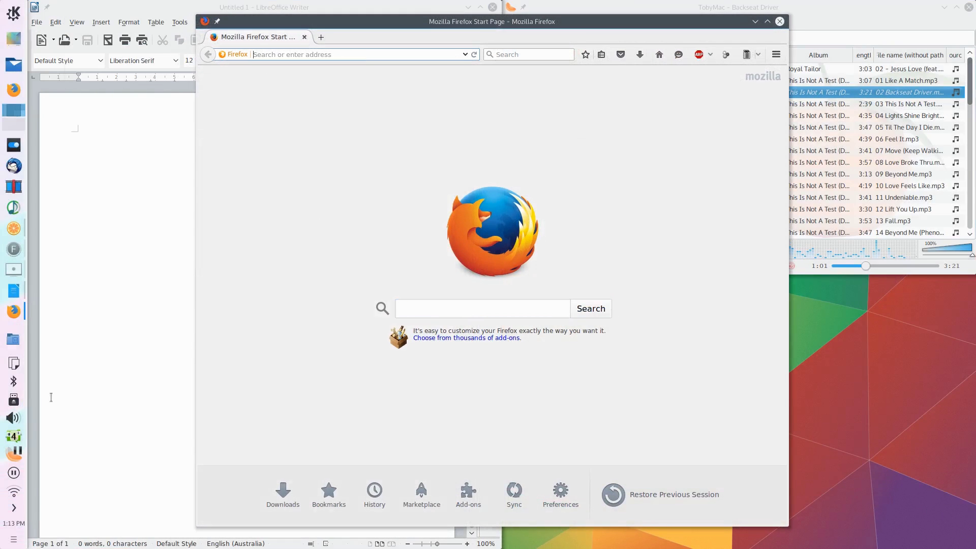
pyautogui.click(9, 440)
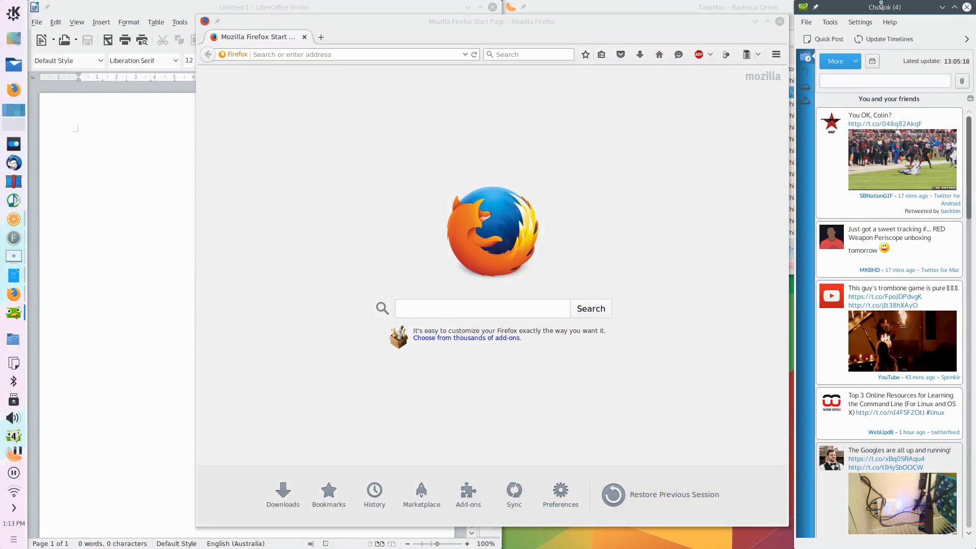
pyautogui.moveTo(882, 13); pyautogui.dragTo(558, 13)
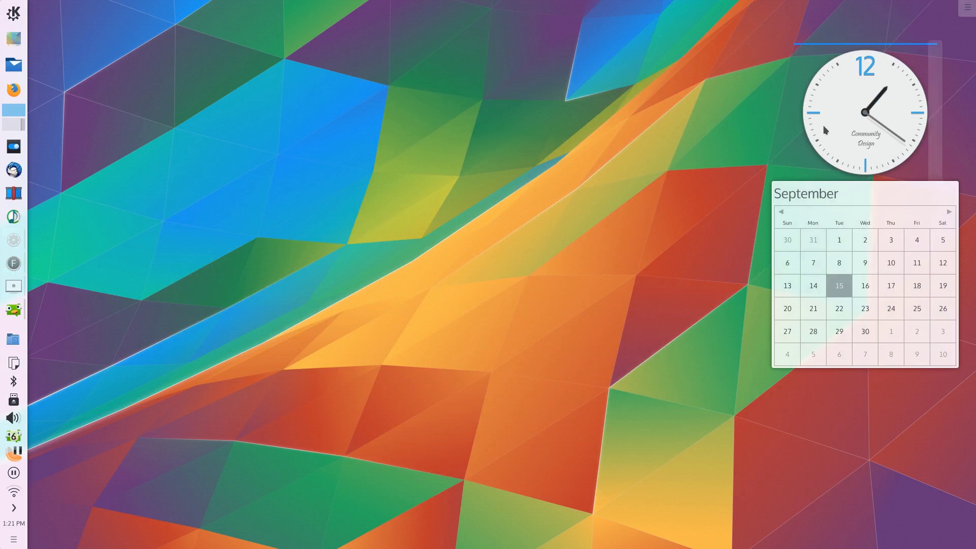
# Step: Show the month calendar, browse the launcher's Applications, History and Leave tabs, then reopen the launcher
pyautogui.click(859, 120)
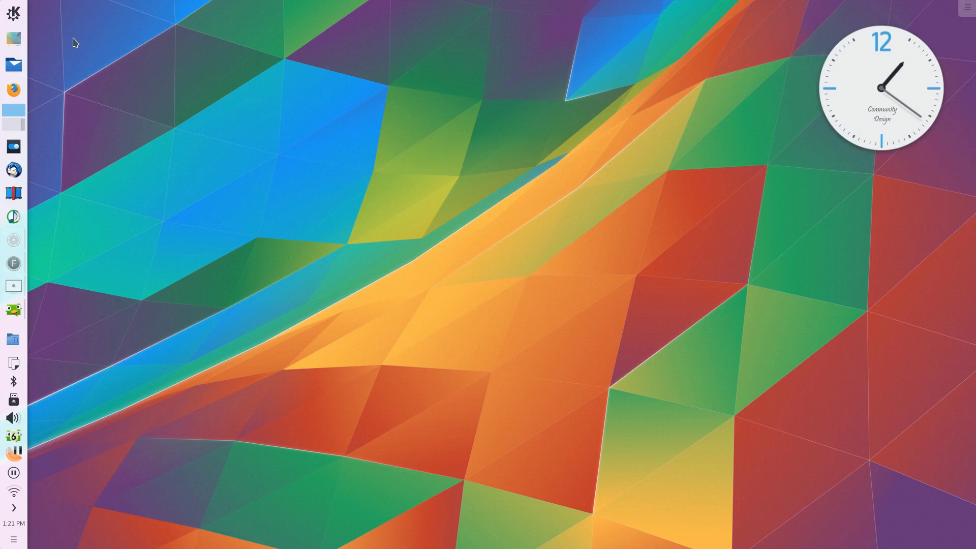
pyautogui.click(6, 17)
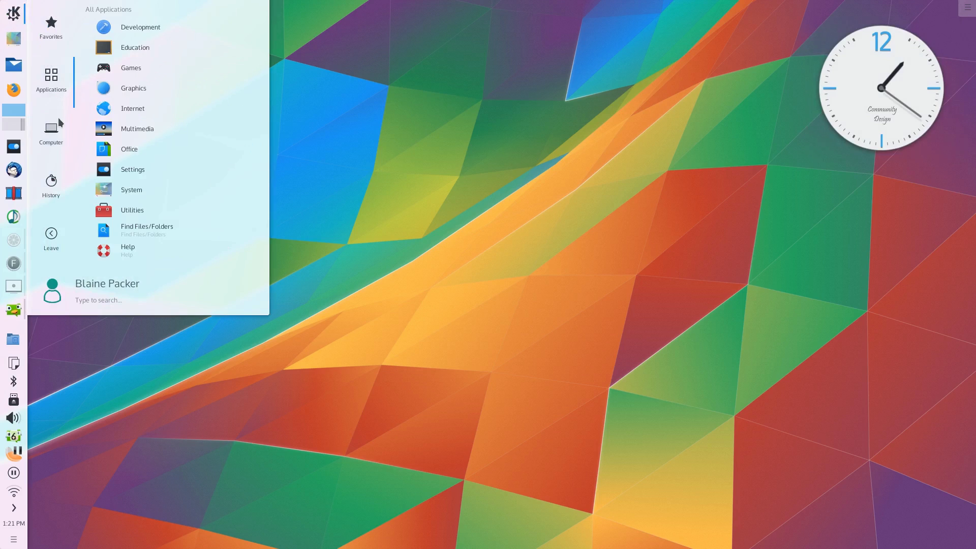
pyautogui.moveTo(60, 131)
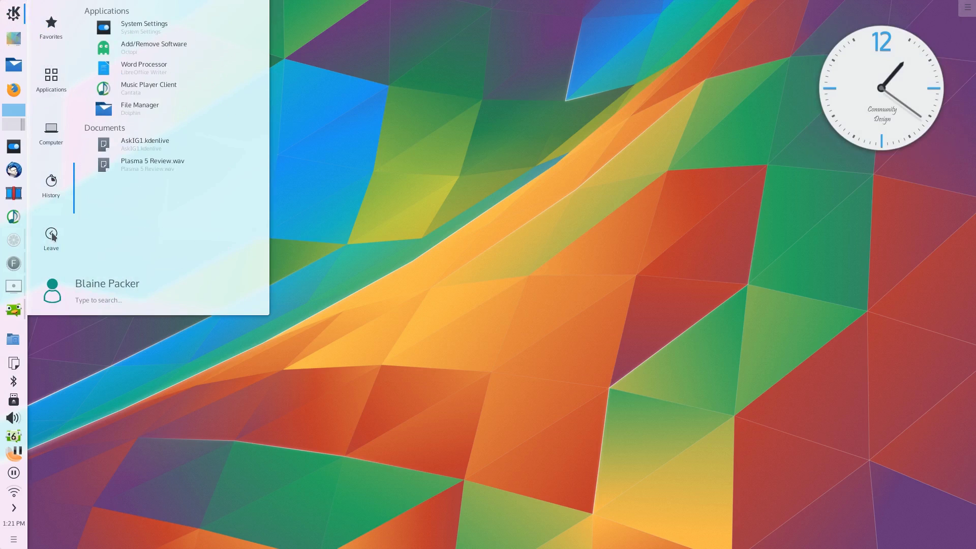
pyautogui.moveTo(54, 237)
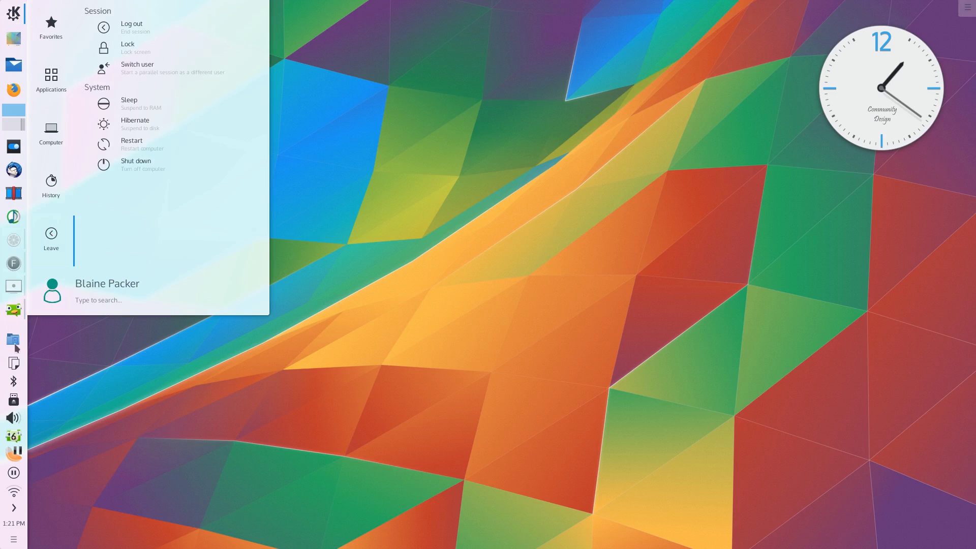
pyautogui.click(83, 421)
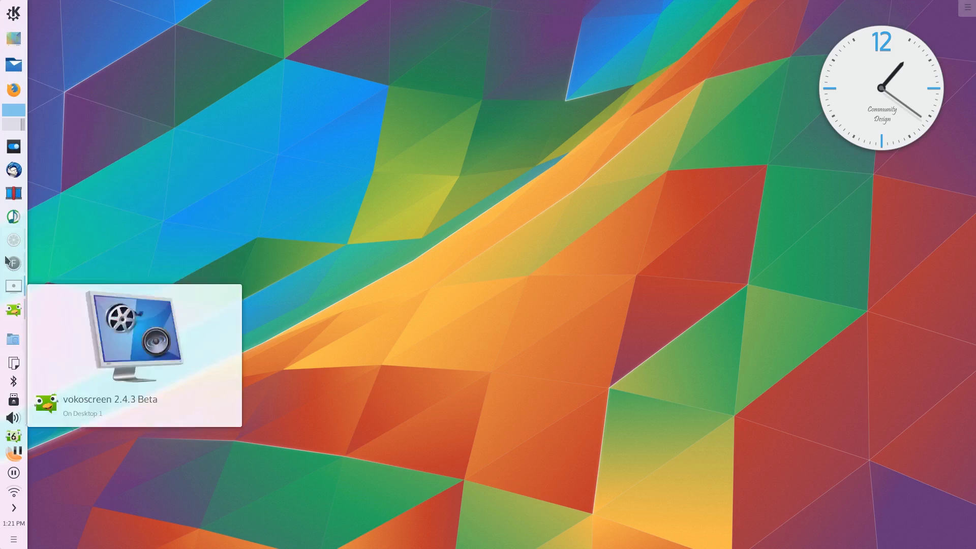
pyautogui.click(12, 12)
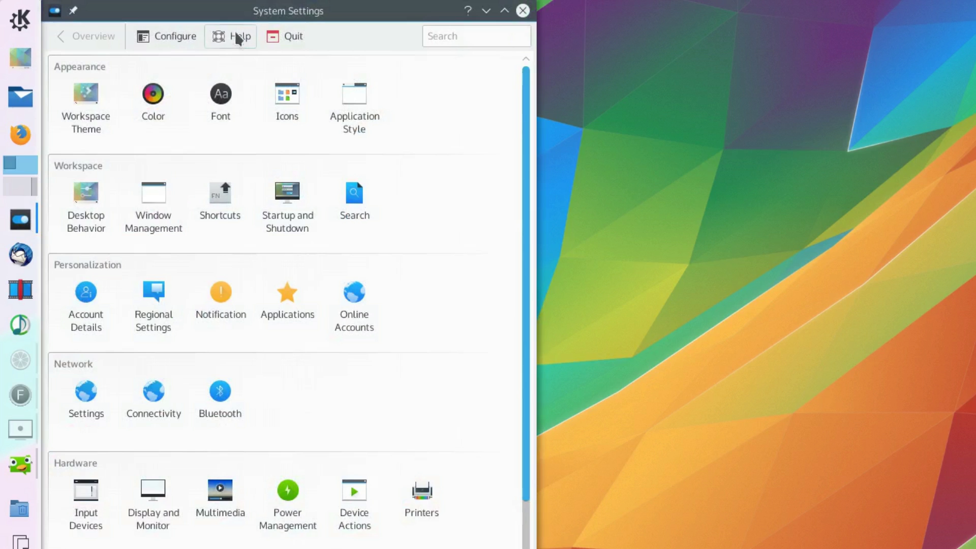
# Step: Browse the Look And Feel, Desktop Theme, Cursor Theme and Splash Screen pages of workspace theme settings
pyautogui.moveTo(236, 34); pyautogui.dragTo(470, 125)
pyautogui.click(313, 199)
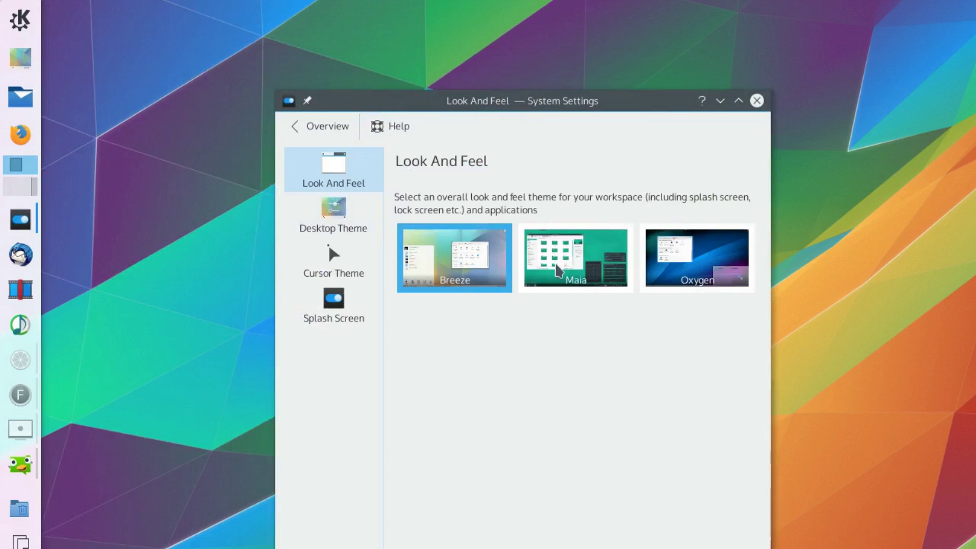
pyautogui.click(324, 216)
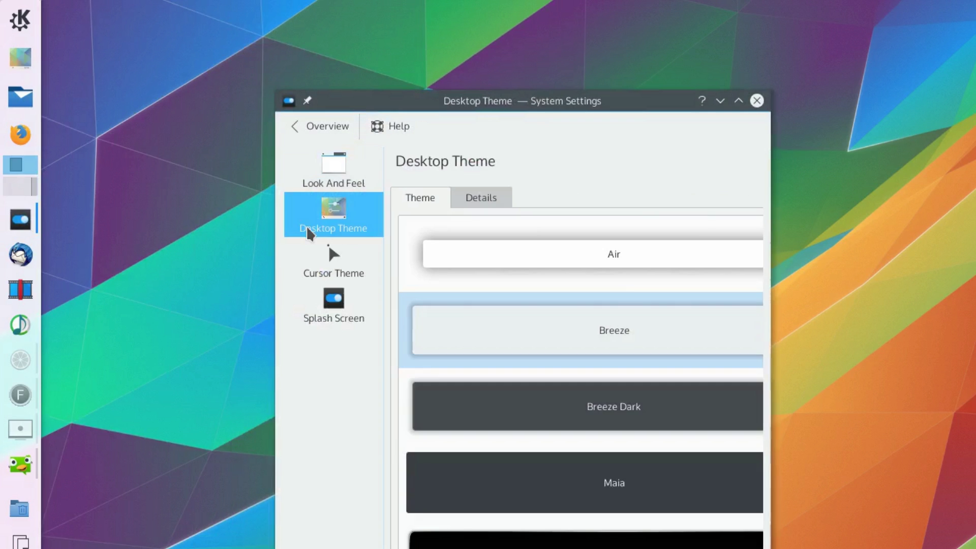
pyautogui.click(325, 188)
pyautogui.click(331, 212)
pyautogui.click(333, 260)
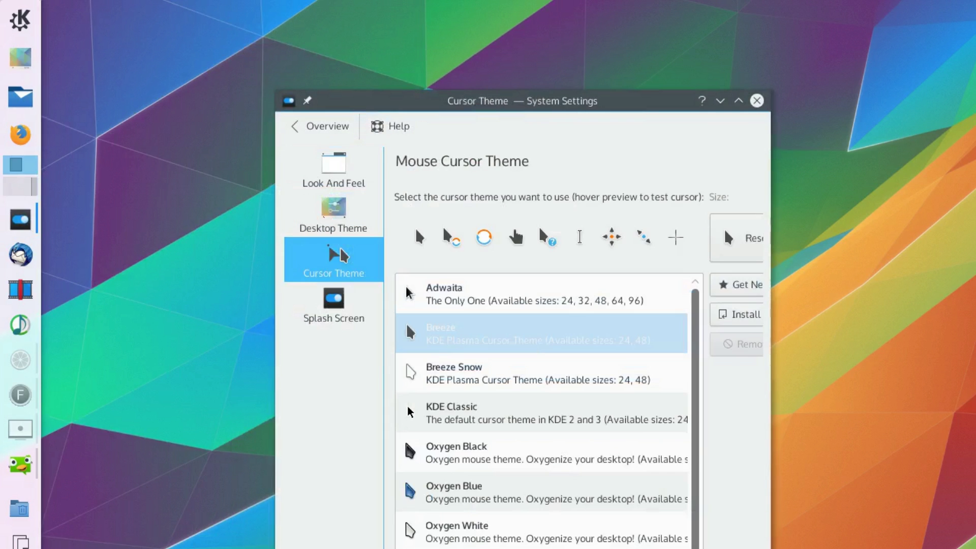
pyautogui.click(353, 298)
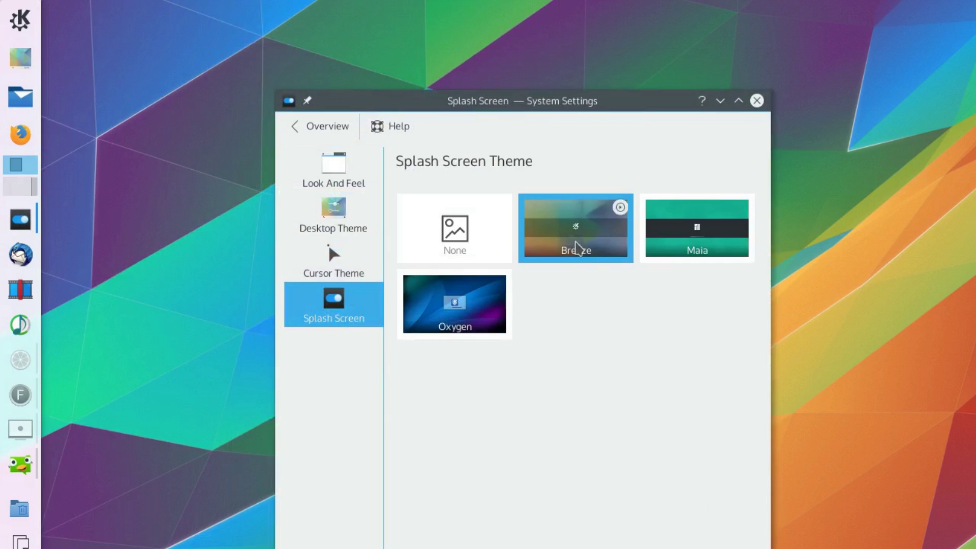
pyautogui.click(325, 275)
pyautogui.click(332, 176)
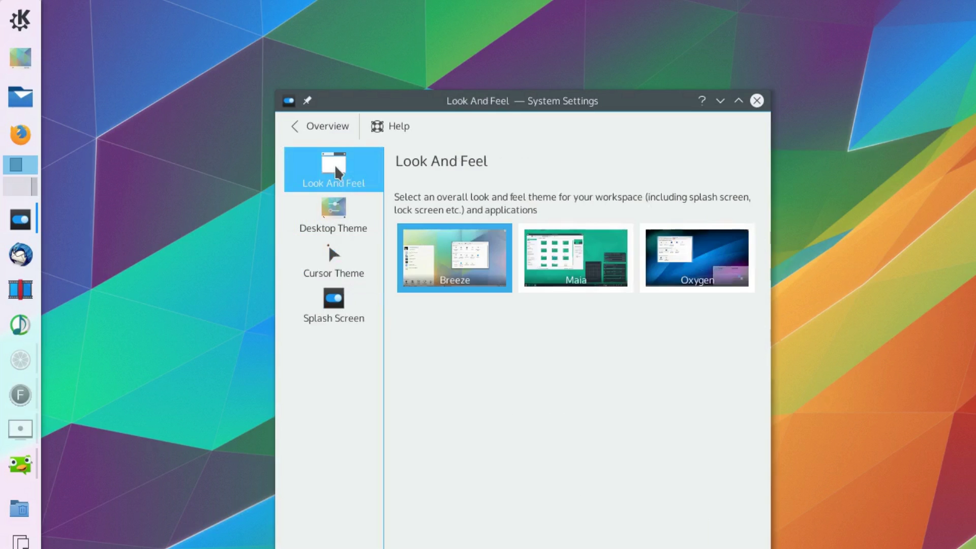
pyautogui.click(321, 133)
# Step: View the colour scheme settings, then go to the Icons theme page from the overview
pyautogui.click(385, 189)
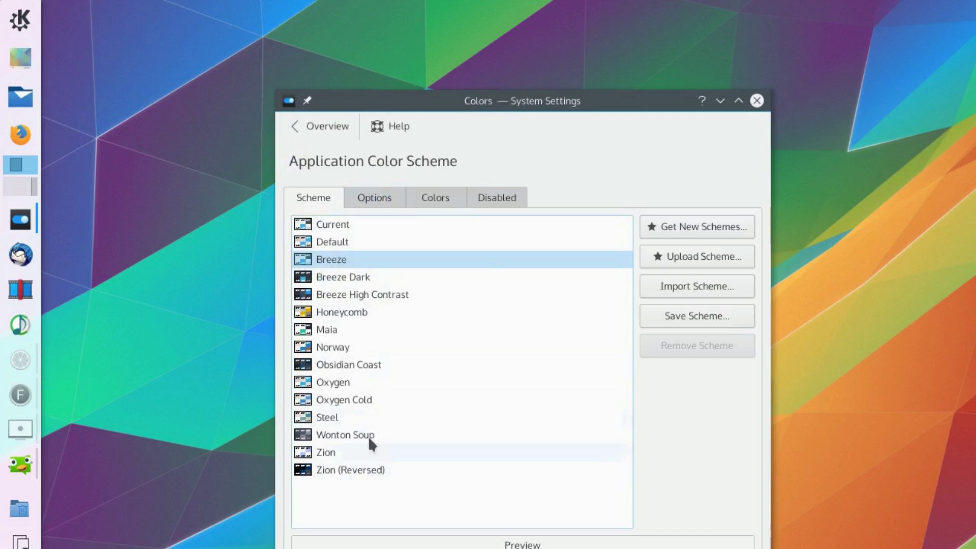
pyautogui.click(320, 132)
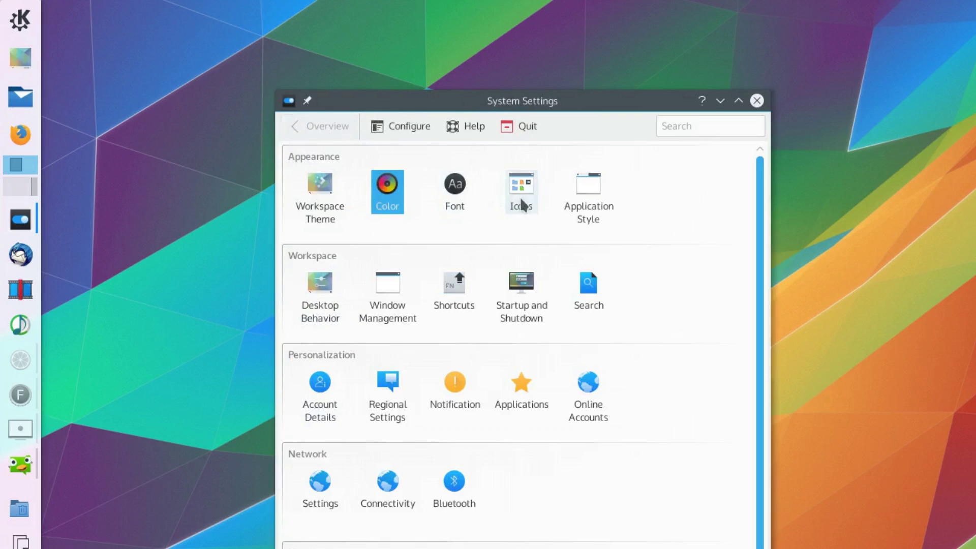
pyautogui.moveTo(532, 204)
pyautogui.click(510, 254)
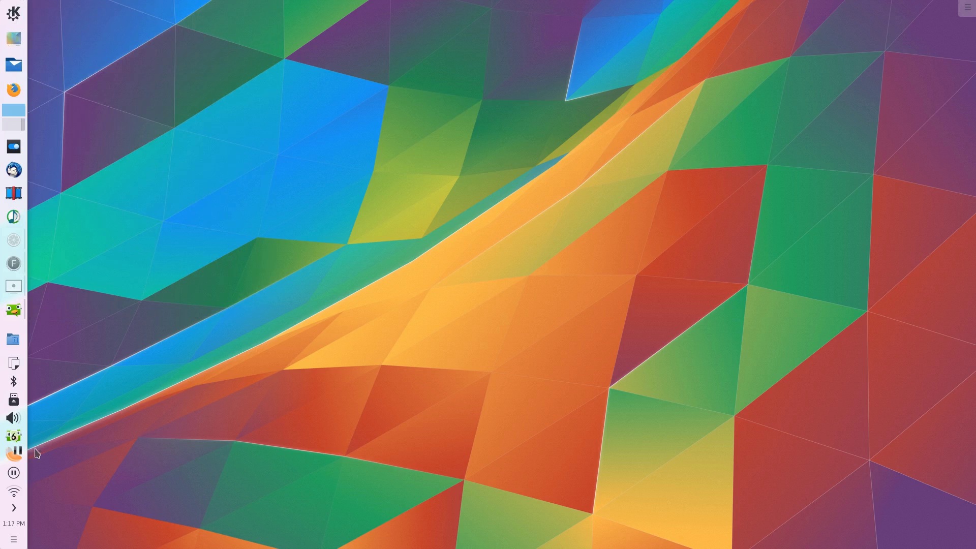
# Step: Check the tray's Notifications, Battery and Brightness, and Printers pages, then close the popup
pyautogui.click(13, 509)
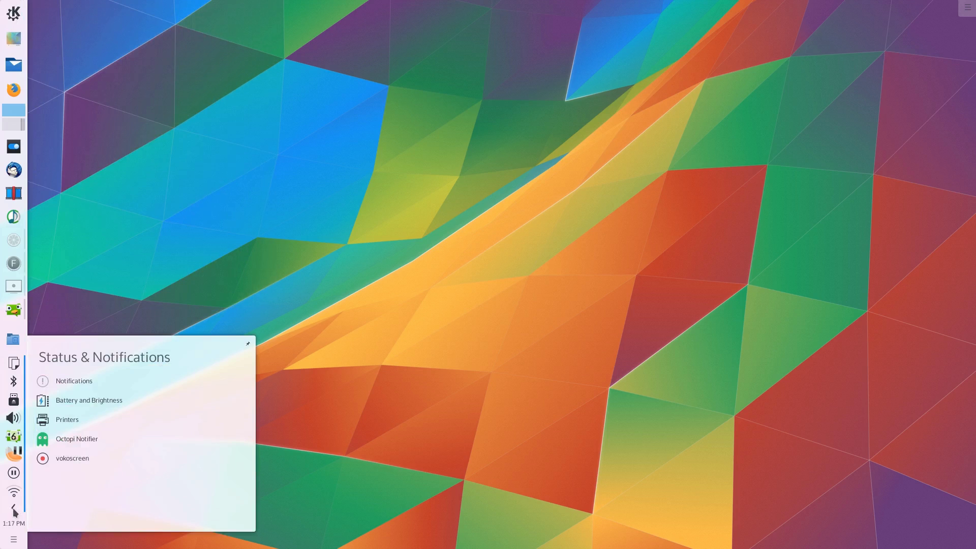
pyautogui.click(68, 383)
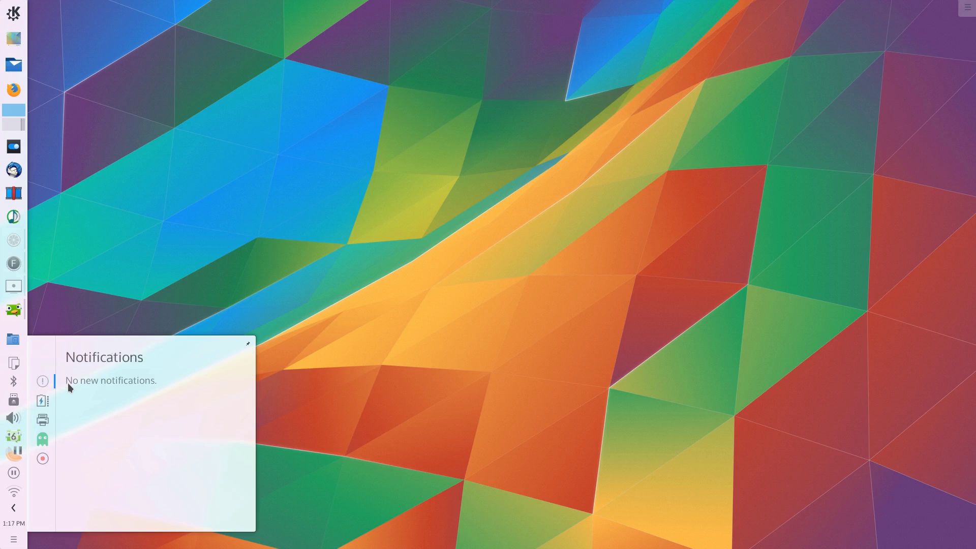
pyautogui.click(45, 401)
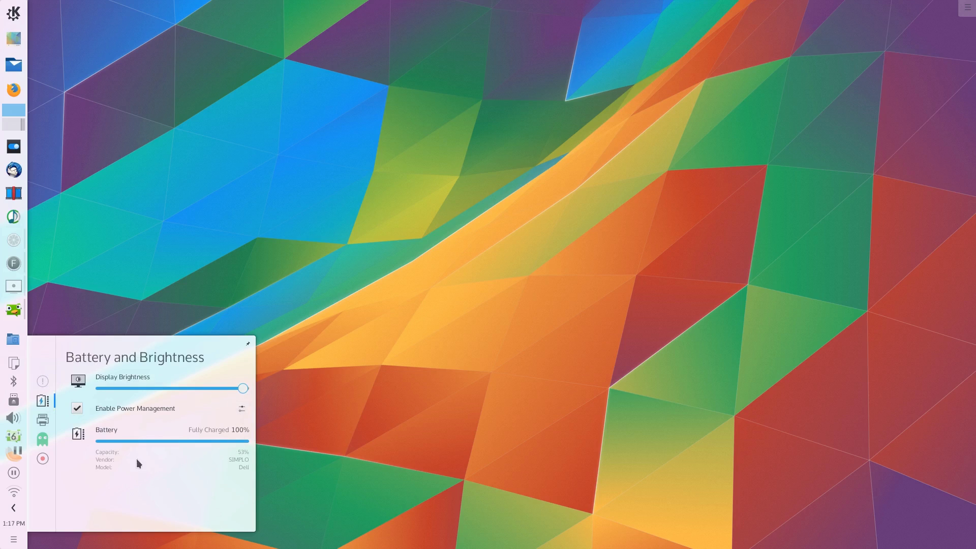
pyautogui.click(43, 421)
pyautogui.press('Escape')
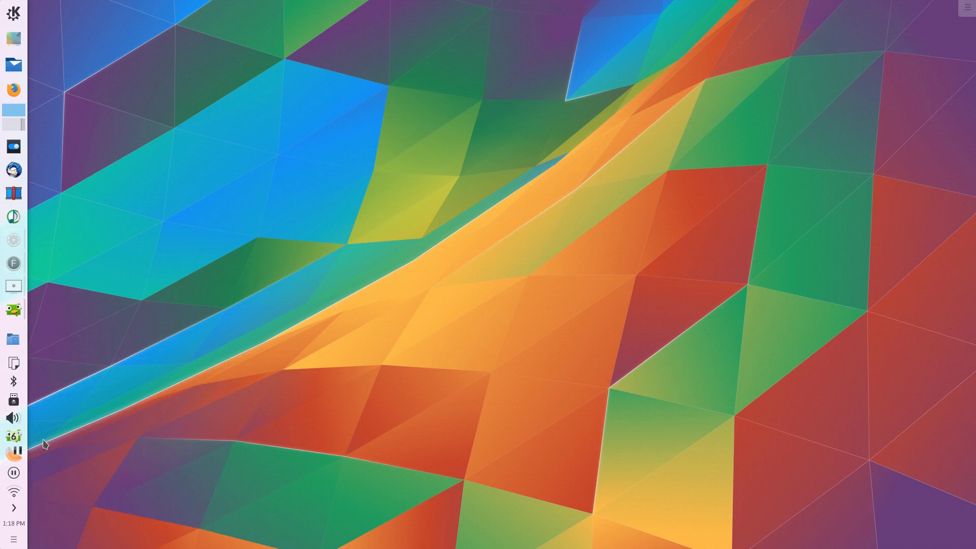
# Step: Show the list of available wireless networks from the panel's network icon
pyautogui.click(13, 492)
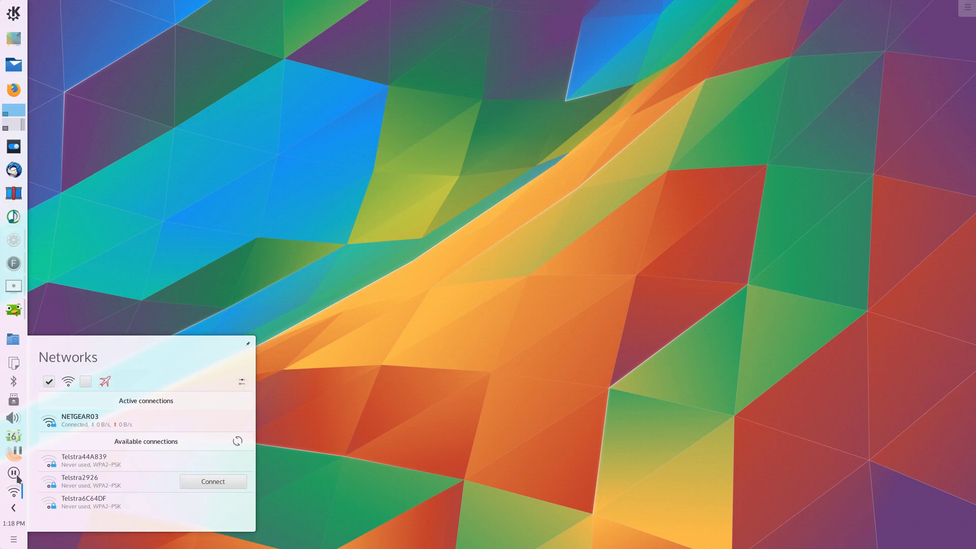
pyautogui.moveTo(18, 479)
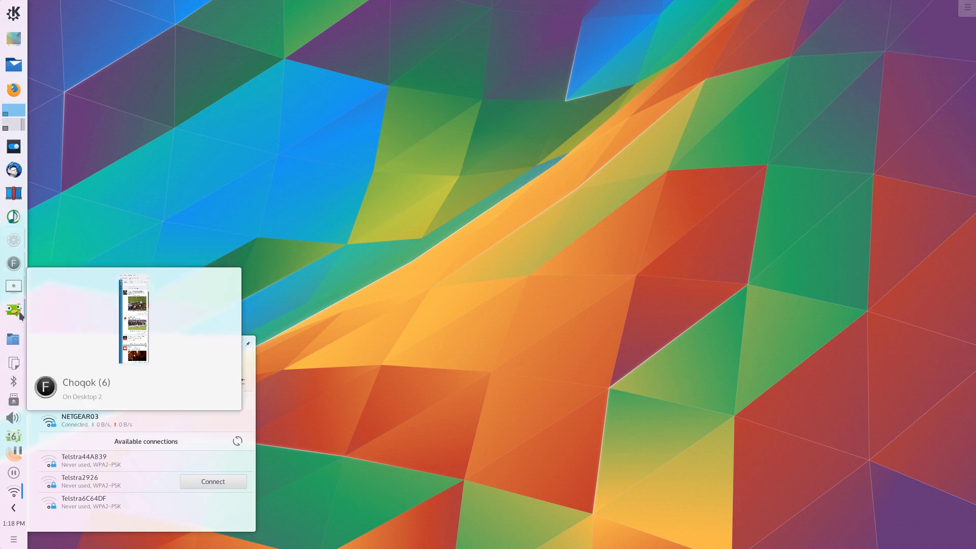
pyautogui.moveTo(15, 265)
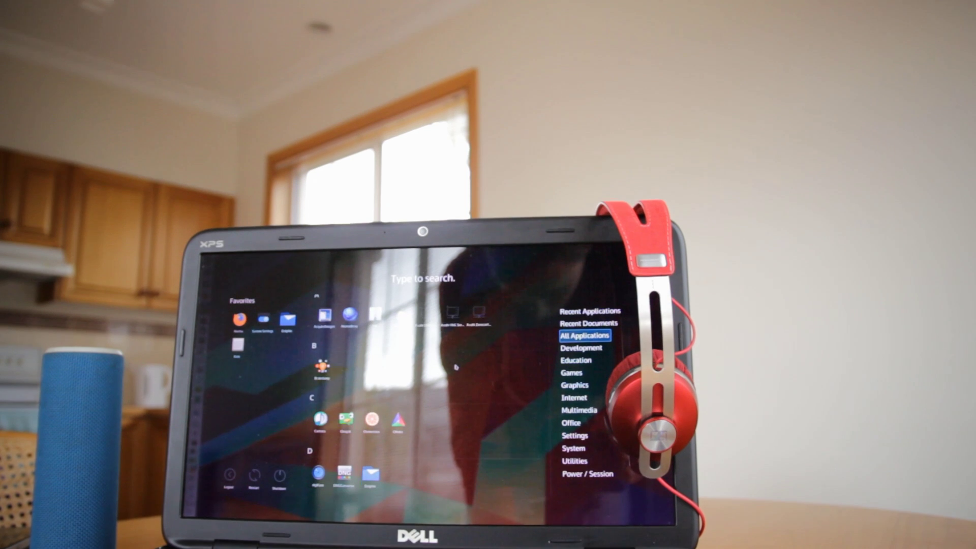
# Step: Search KRunner for 'firefox', 'vok' and 'kde', launching Kdenlive from the last results
pyautogui.scroll(-3, 478, 365)
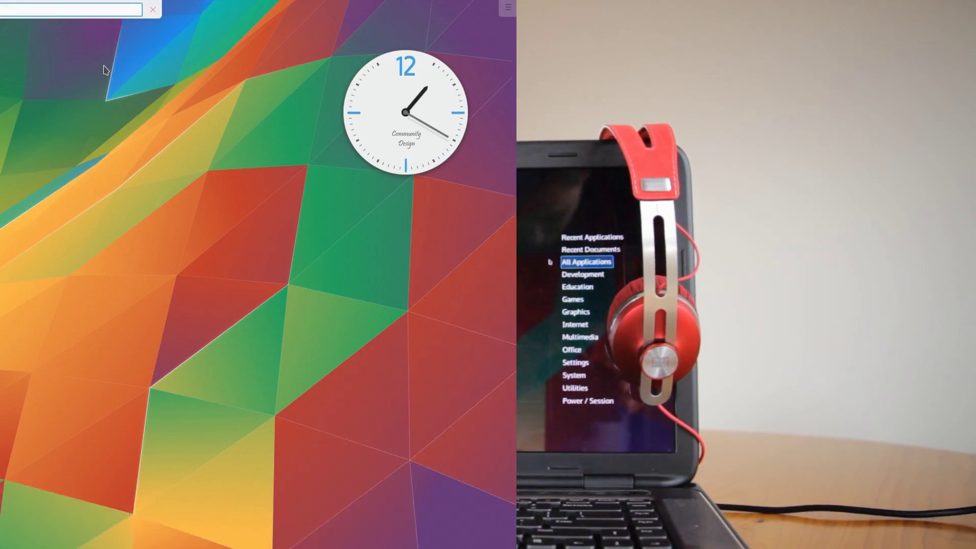
pyautogui.write('firefox')
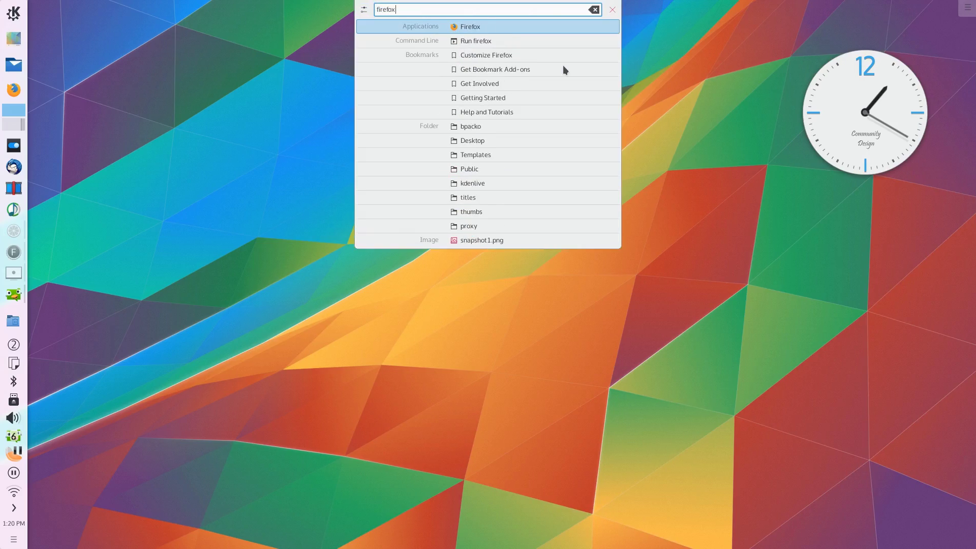
pyautogui.press('Escape')
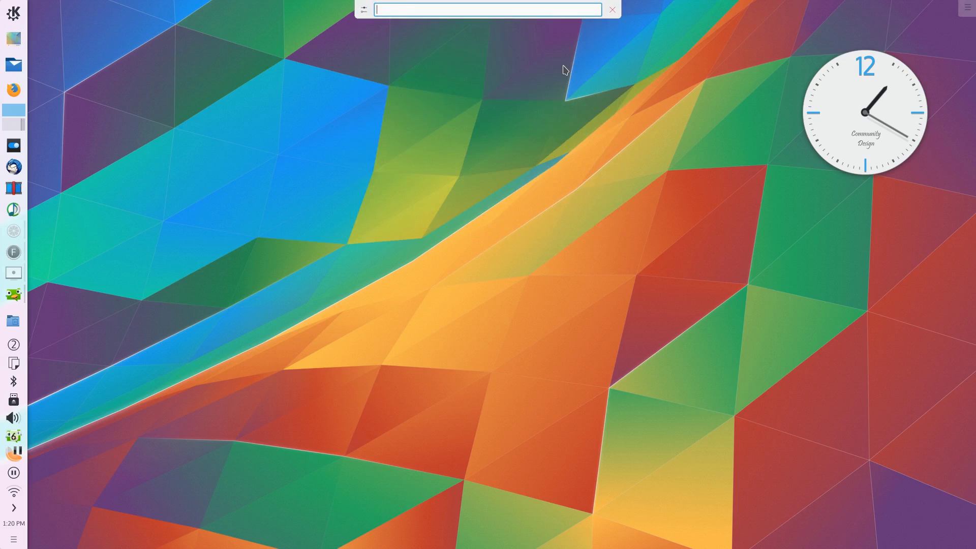
pyautogui.write('vok')
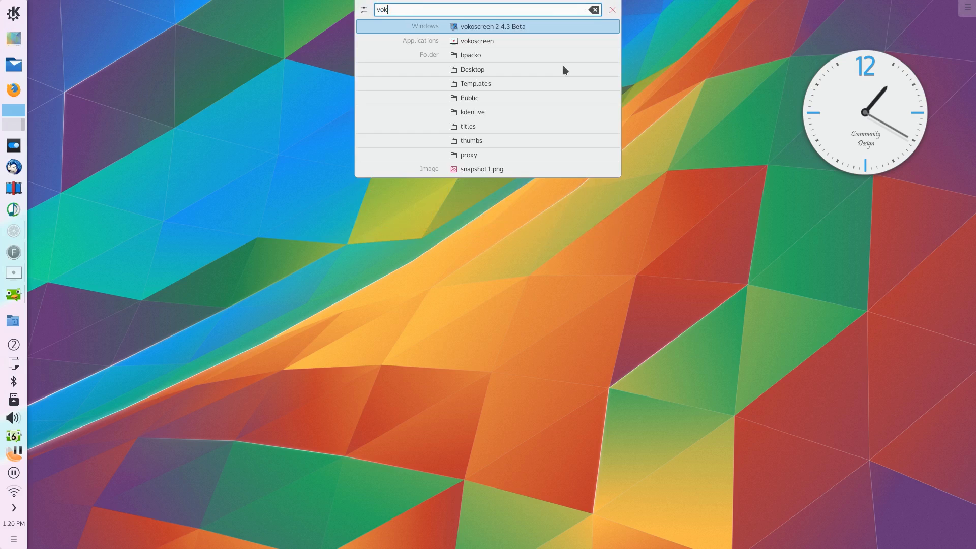
pyautogui.press('Escape')
pyautogui.write('kden')
pyautogui.press('Return')
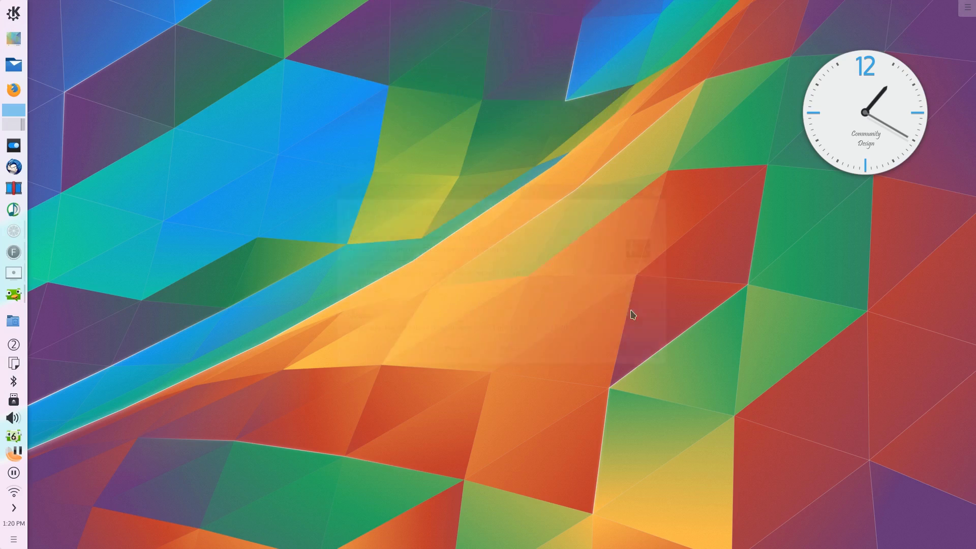
# Step: Search KRunner for 'krun' and 'setting', then close the search box
pyautogui.hotkey('alt', 'space')
pyautogui.write('krun')
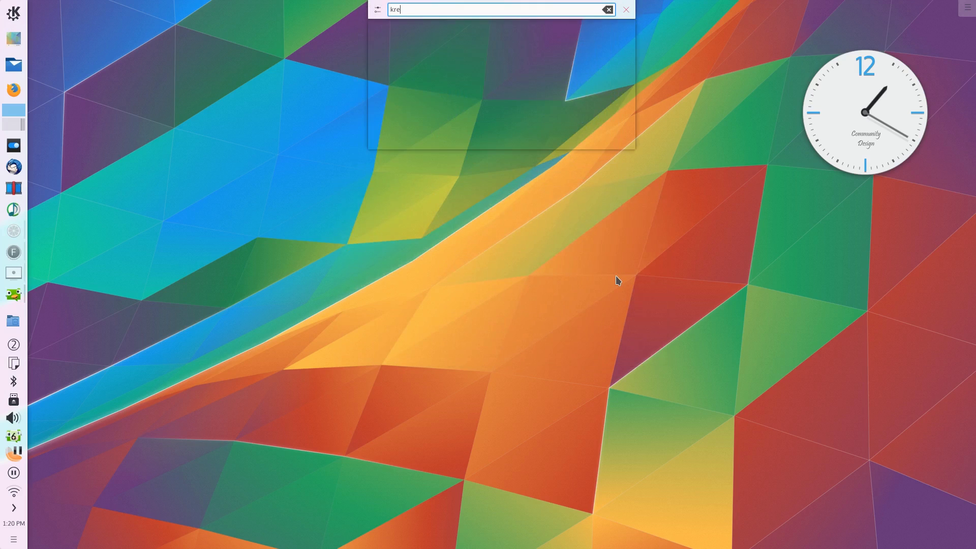
pyautogui.press('BackSpace')
pyautogui.press('BackSpace')
pyautogui.press('BackSpace')
pyautogui.press('BackSpace')
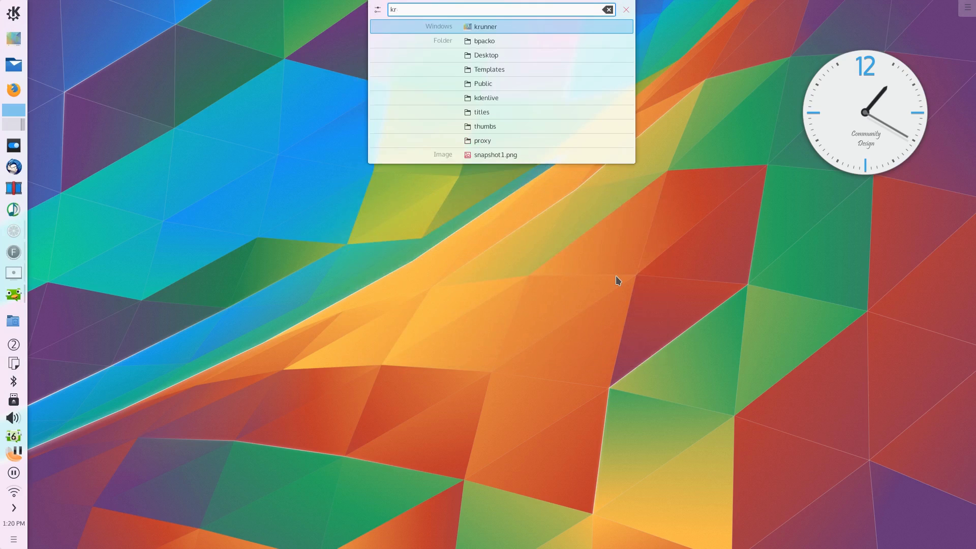
pyautogui.write('setting')
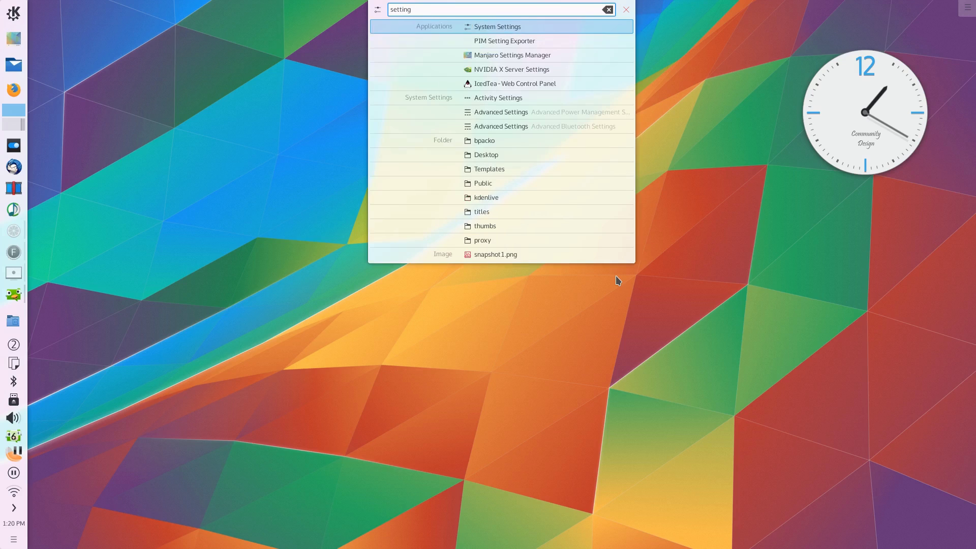
pyautogui.press('BackSpace')
pyautogui.press('BackSpace')
pyautogui.press('BackSpace')
pyautogui.press('BackSpace')
pyautogui.press('BackSpace')
pyautogui.press('BackSpace')
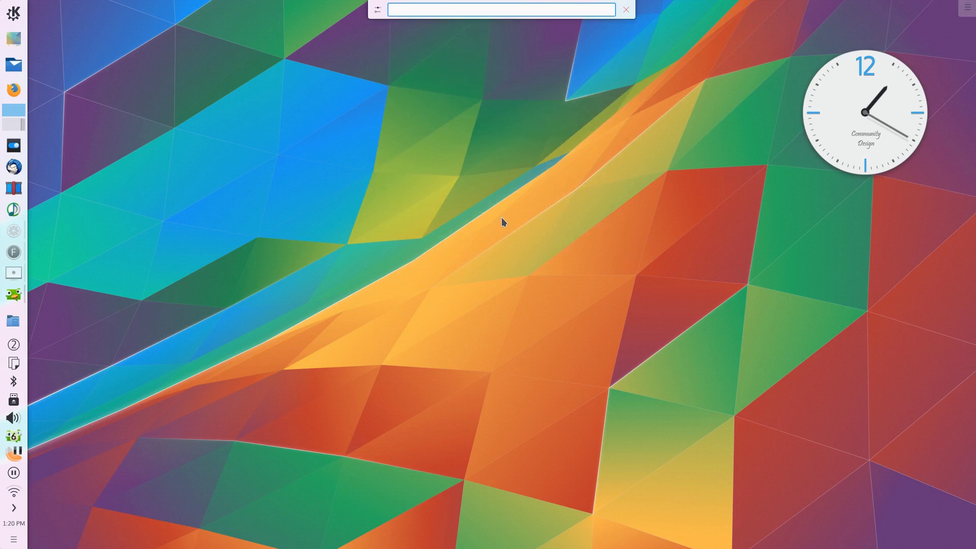
pyautogui.press('Escape')
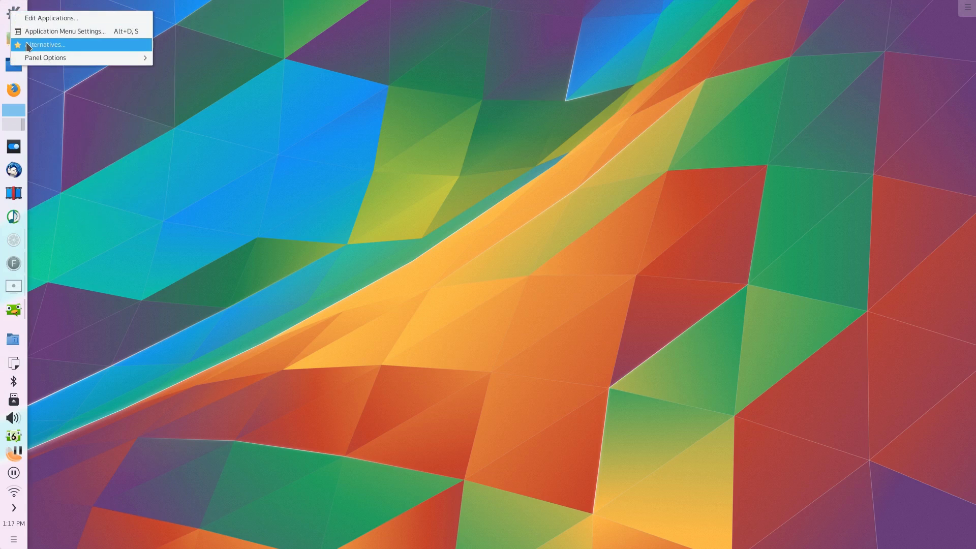
# Step: Switch the launcher to the Application Launcher widget via Alternative Widgets
pyautogui.click(28, 46)
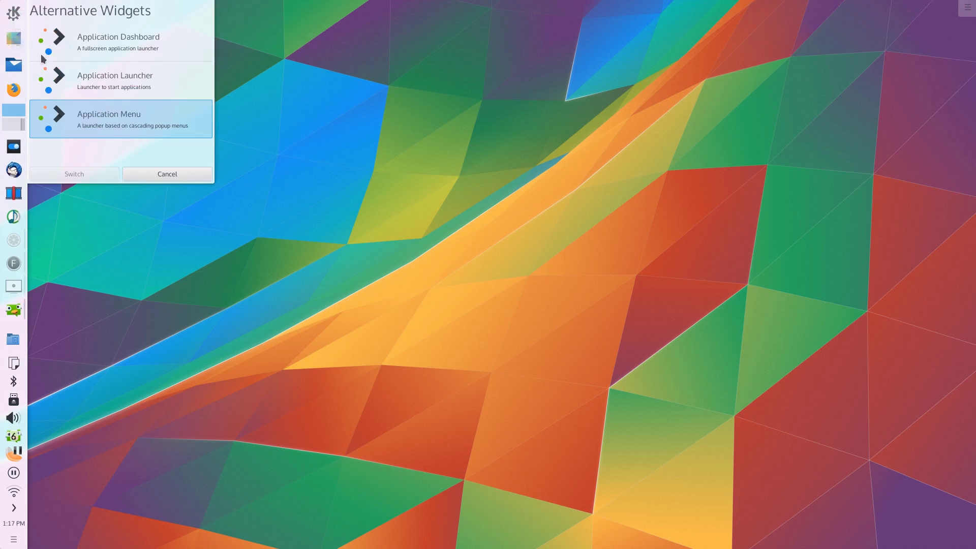
pyautogui.click(69, 79)
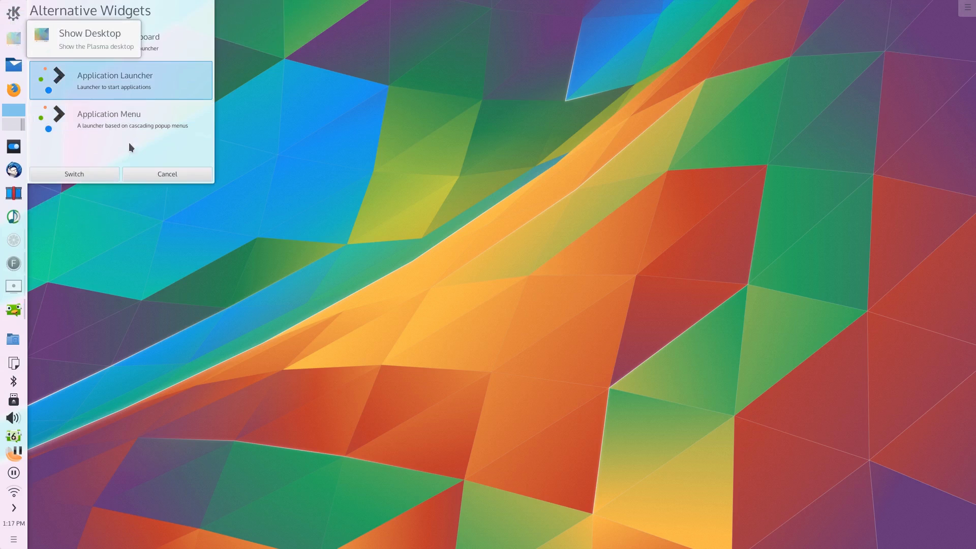
pyautogui.click(107, 173)
# Step: Browse the Education, Graphics, Multimedia and Office categories and the favourites in the new launcher
pyautogui.click(13, 13)
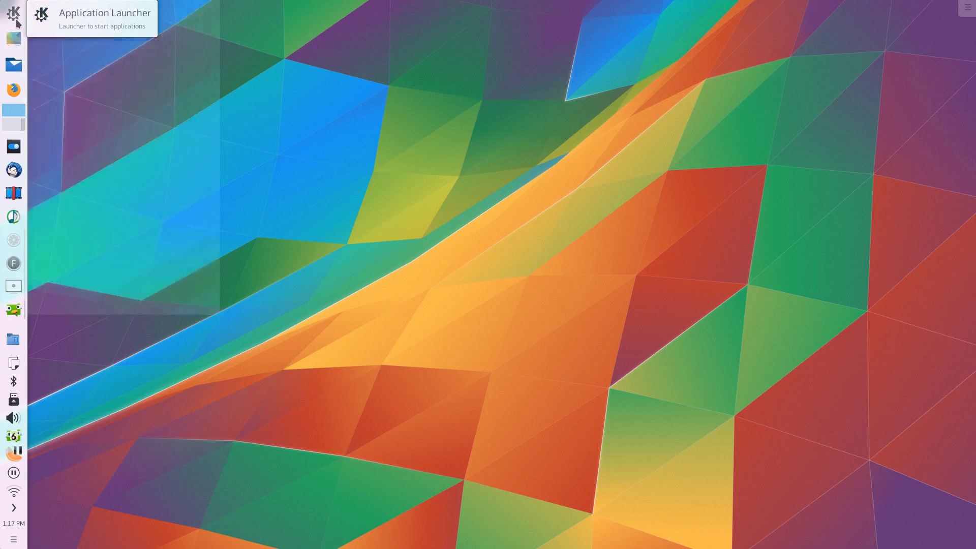
pyautogui.click(56, 82)
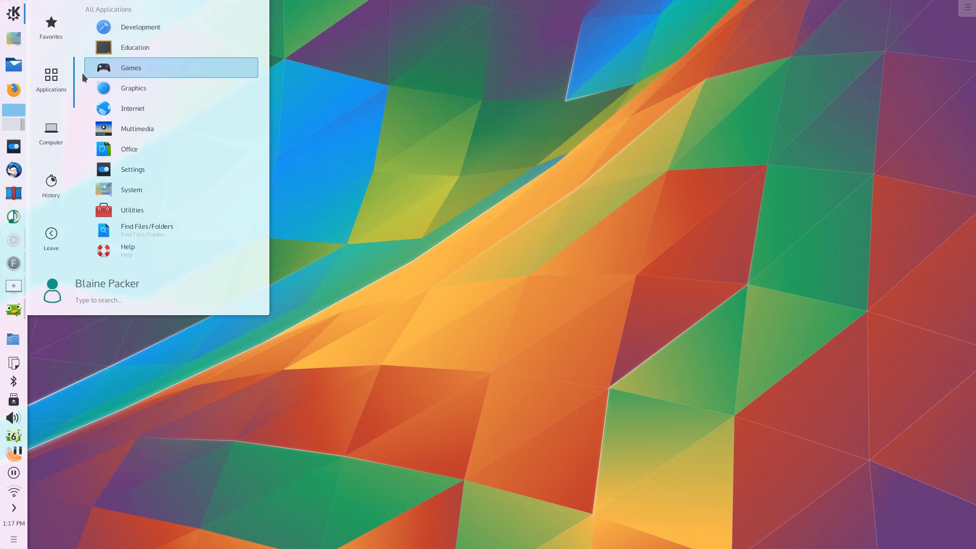
pyautogui.click(113, 51)
pyautogui.click(109, 9)
pyautogui.click(109, 87)
pyautogui.click(107, 8)
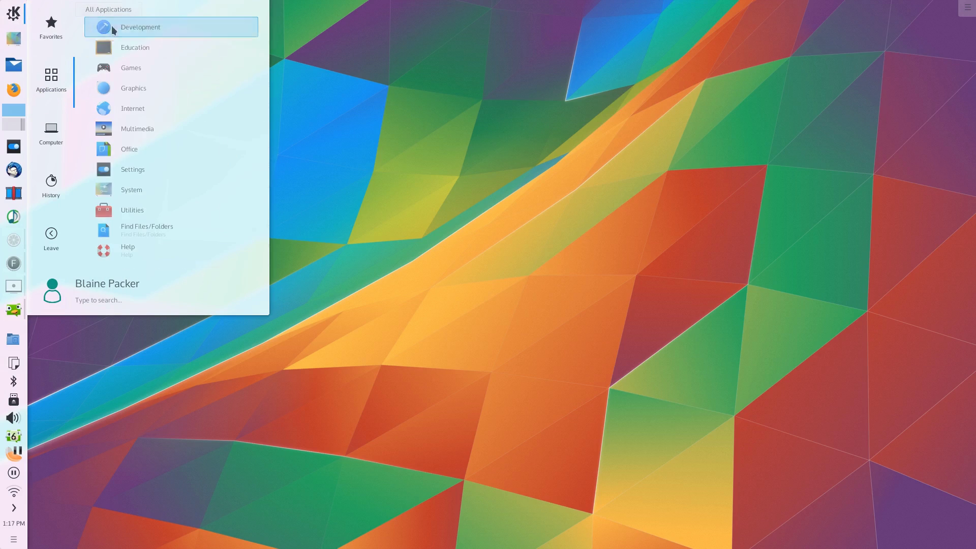
pyautogui.click(111, 126)
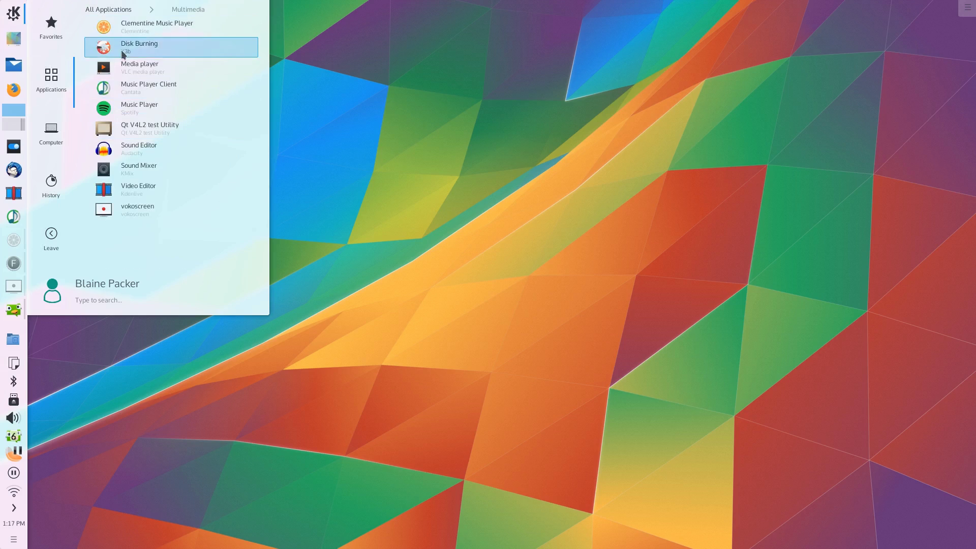
pyautogui.click(114, 14)
pyautogui.click(122, 148)
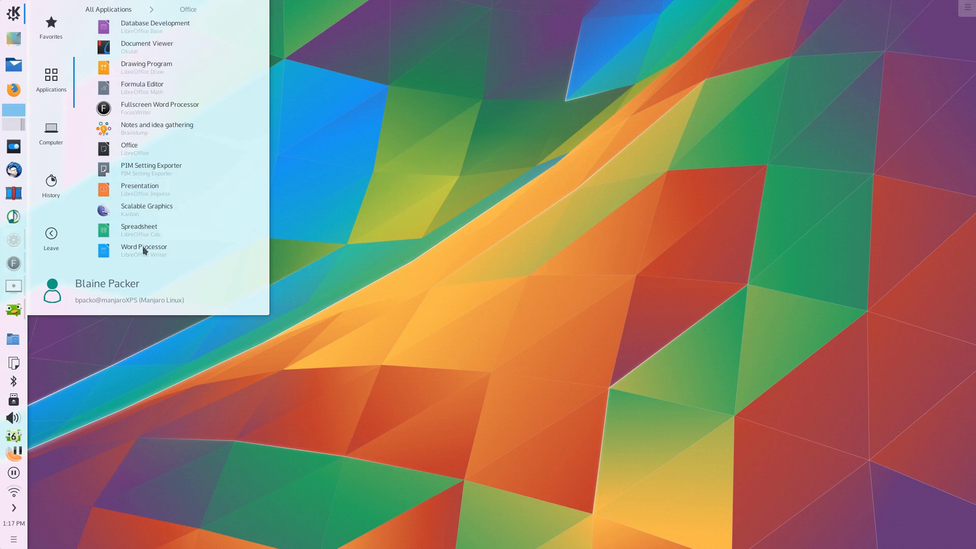
pyautogui.click(49, 21)
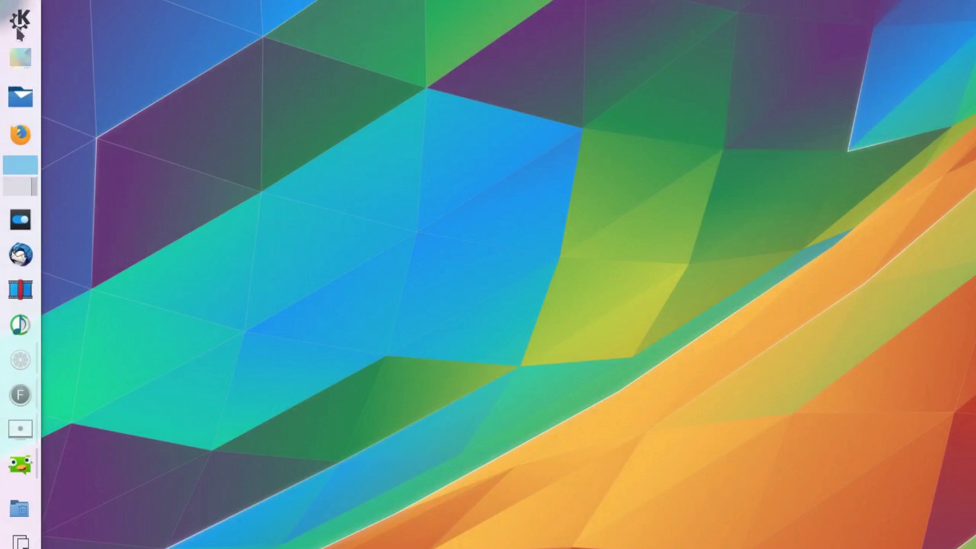
pyautogui.click(13, 13)
# Step: Browse the Internet, Multimedia, Office and Utilities submenus, then open the Application Dashboard
pyautogui.moveTo(84, 61)
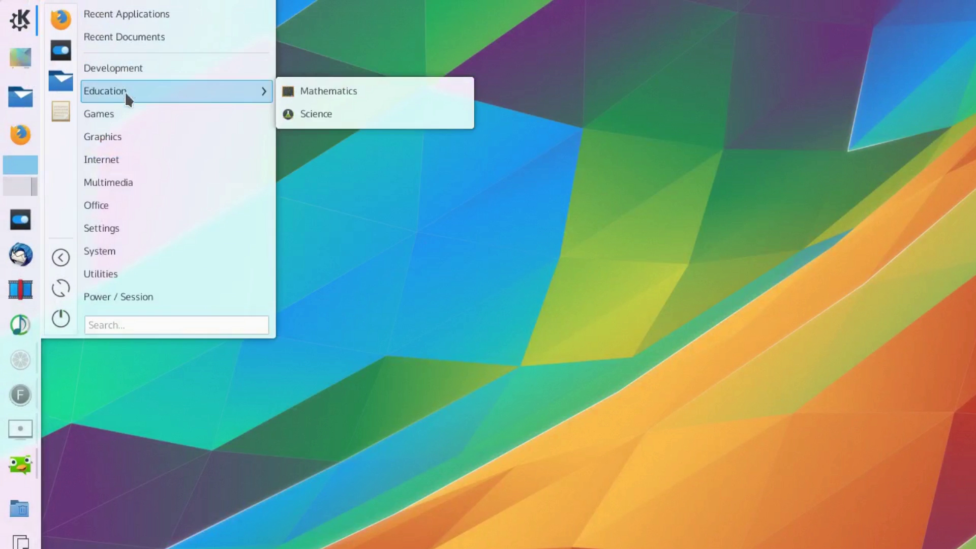
pyautogui.moveTo(135, 155)
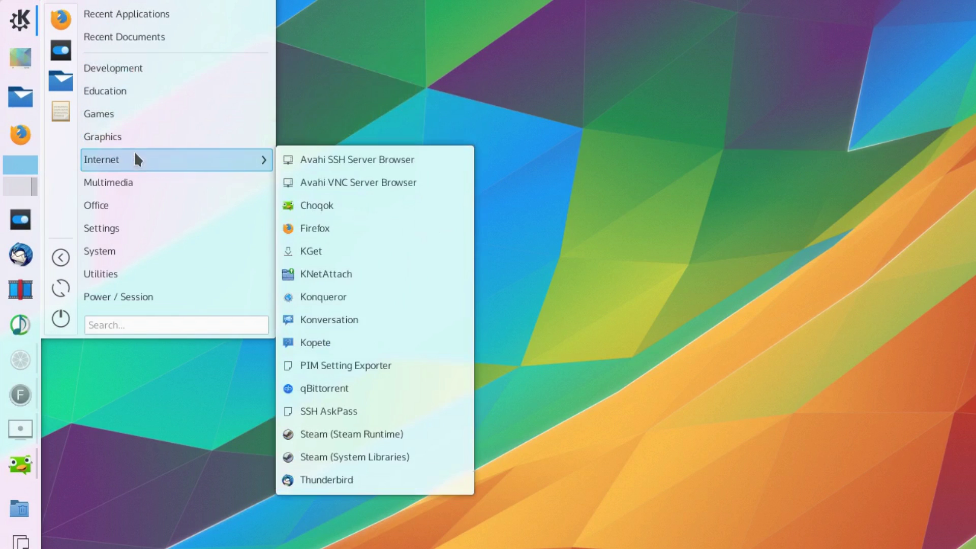
pyautogui.moveTo(137, 184)
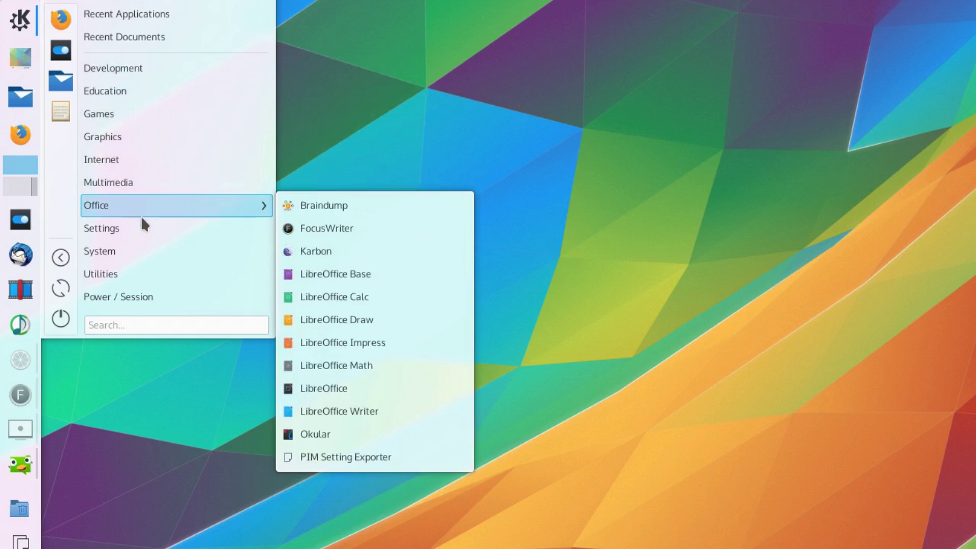
pyautogui.moveTo(145, 251)
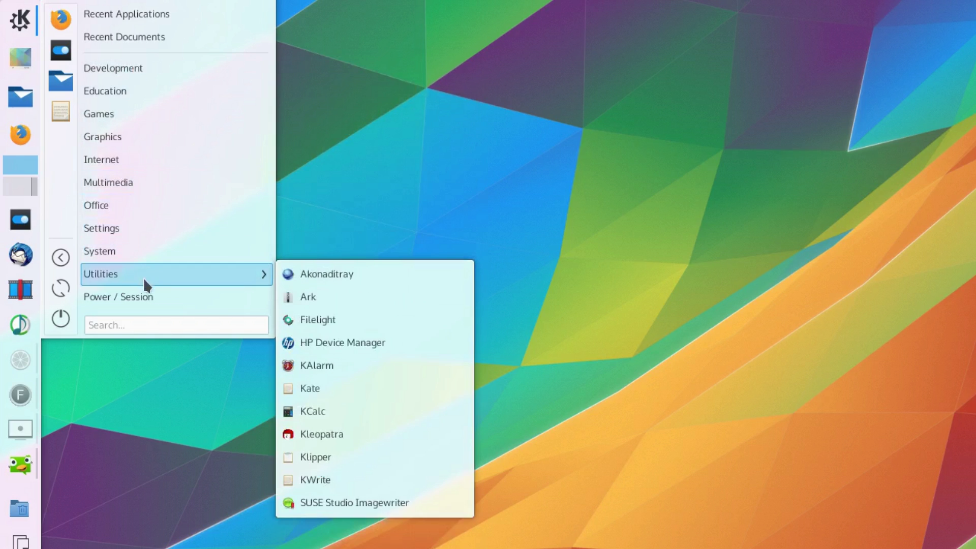
pyautogui.moveTo(148, 221)
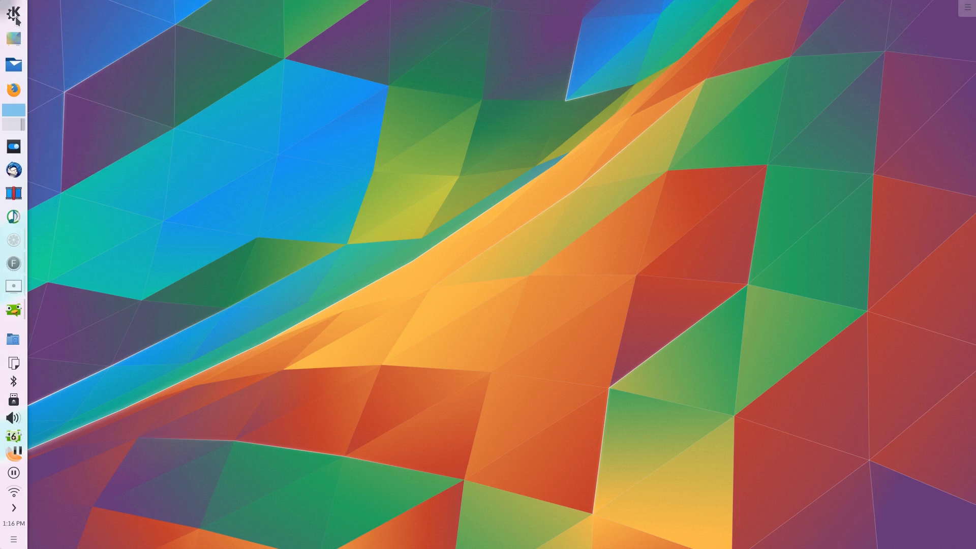
pyautogui.click(19, 20)
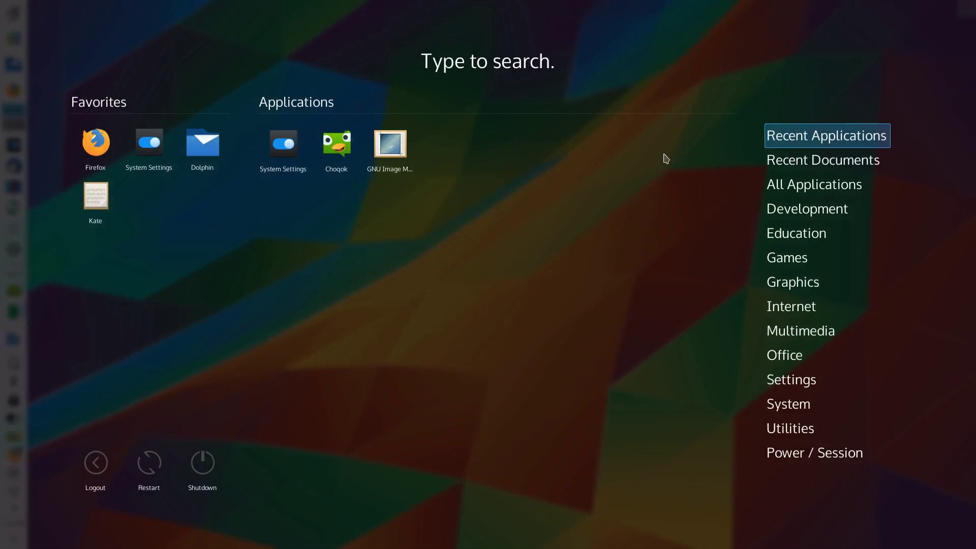
# Step: Scroll through the dashboard's All Applications grid and search for 'fire'
pyautogui.moveTo(790, 188)
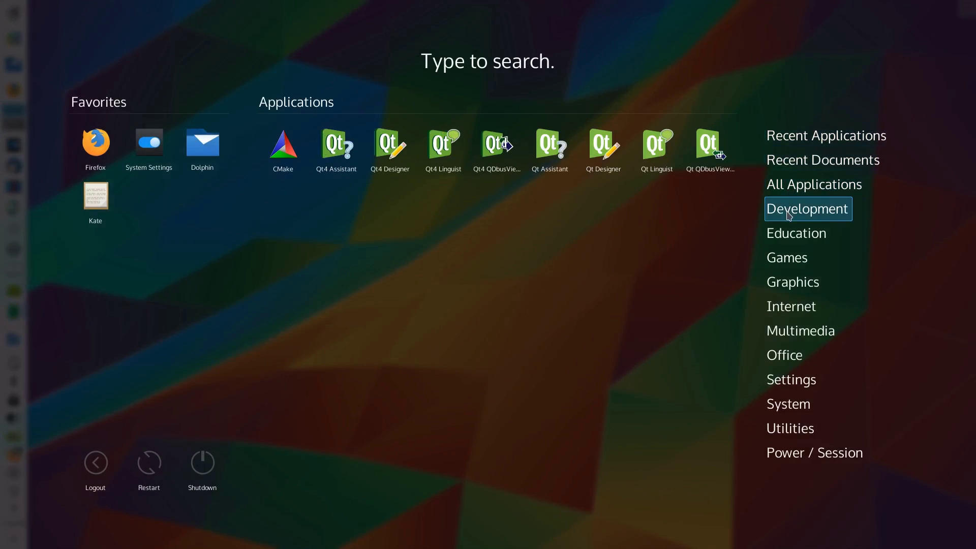
pyautogui.scroll(-4, 566, 219)
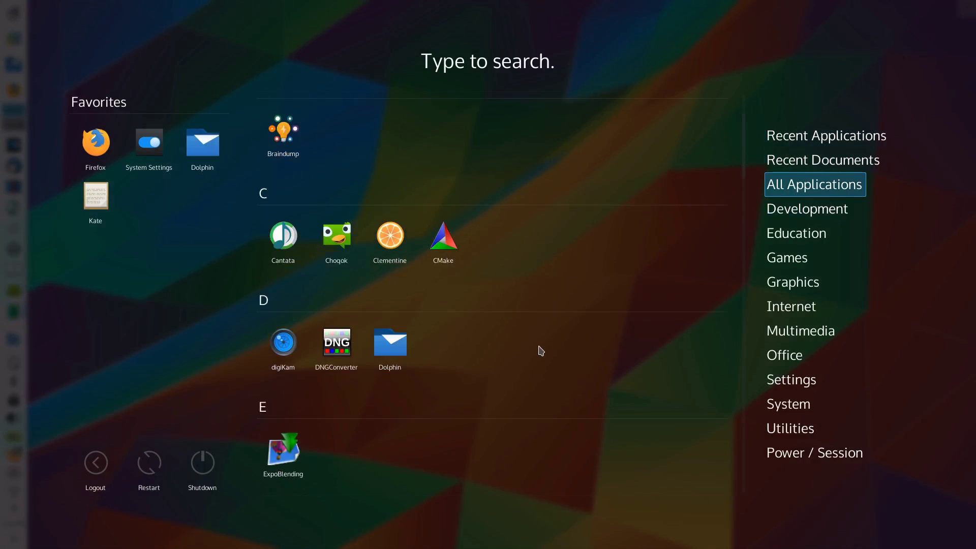
pyautogui.moveTo(745, 183); pyautogui.dragTo(796, 128)
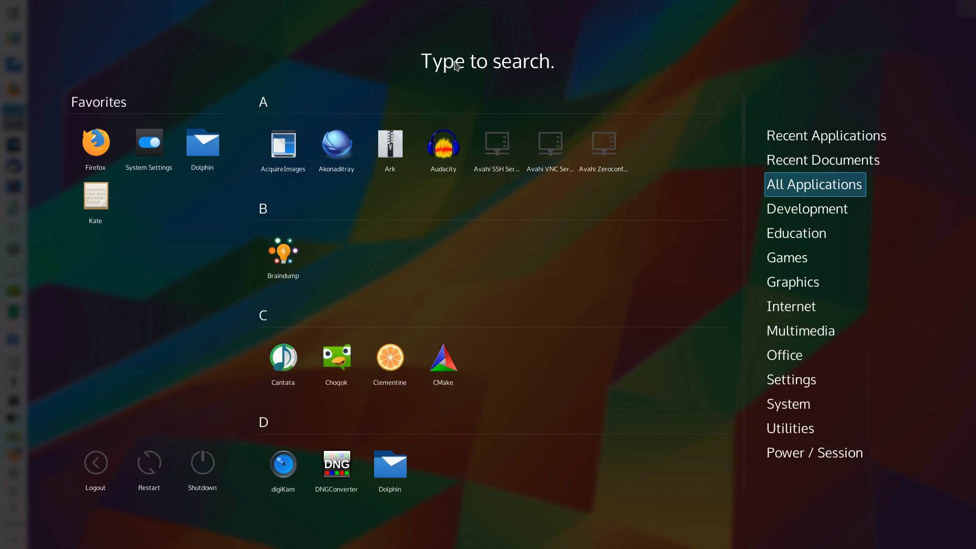
pyautogui.write('fire')
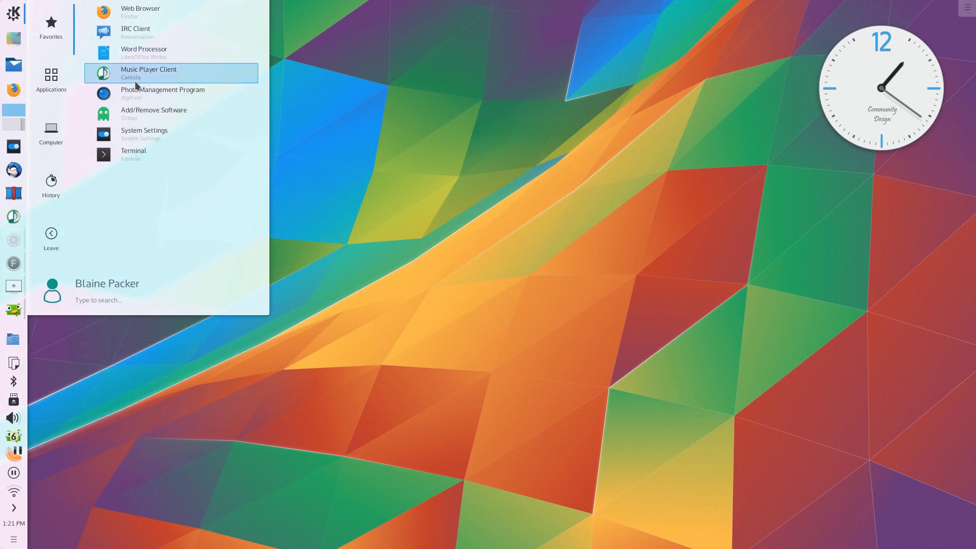
# Step: Launch the Cantata music player and the Konversation IRC client from Kickoff
pyautogui.click(98, 69)
pyautogui.click(7, 18)
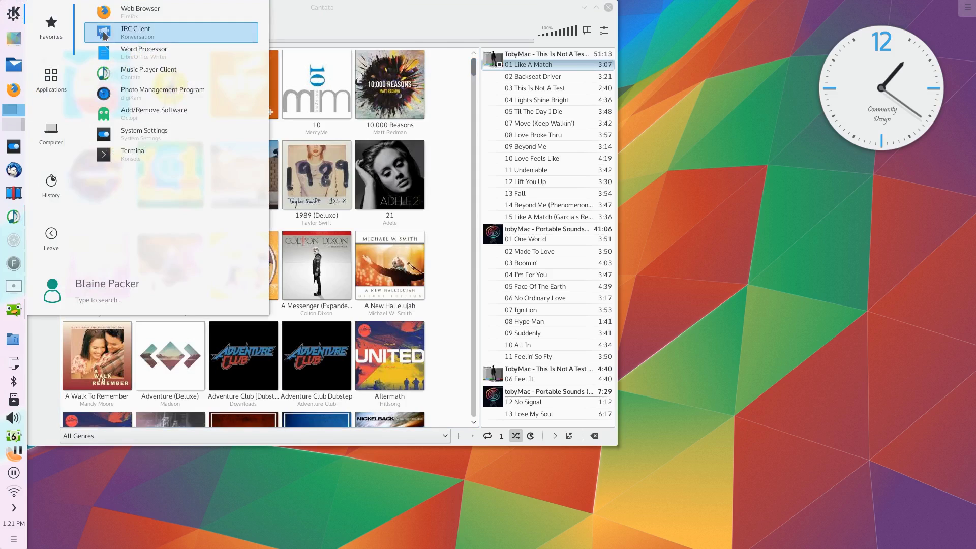
pyautogui.click(6, 20)
# Step: Launch Karbon from the Graphics category and start a new Empty Document
pyautogui.click(7, 20)
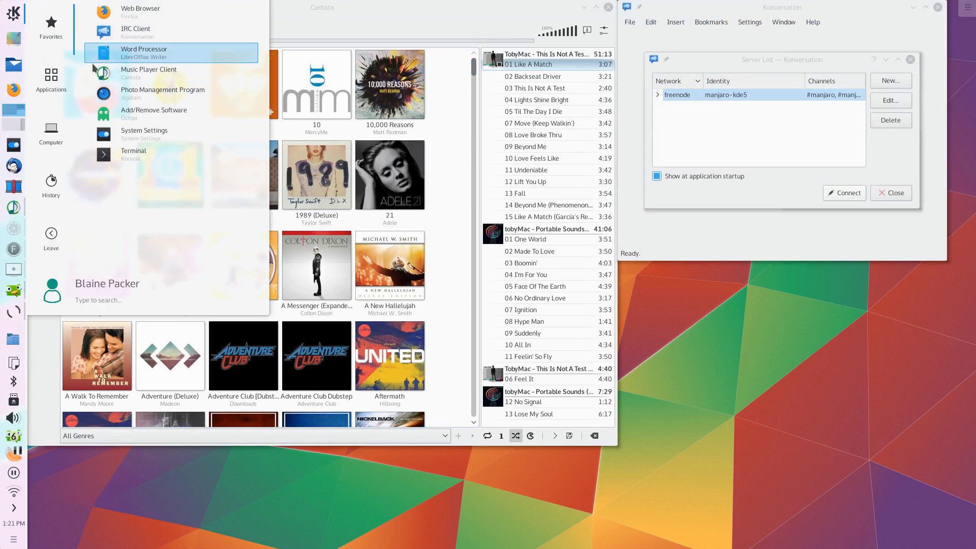
pyautogui.moveTo(72, 104)
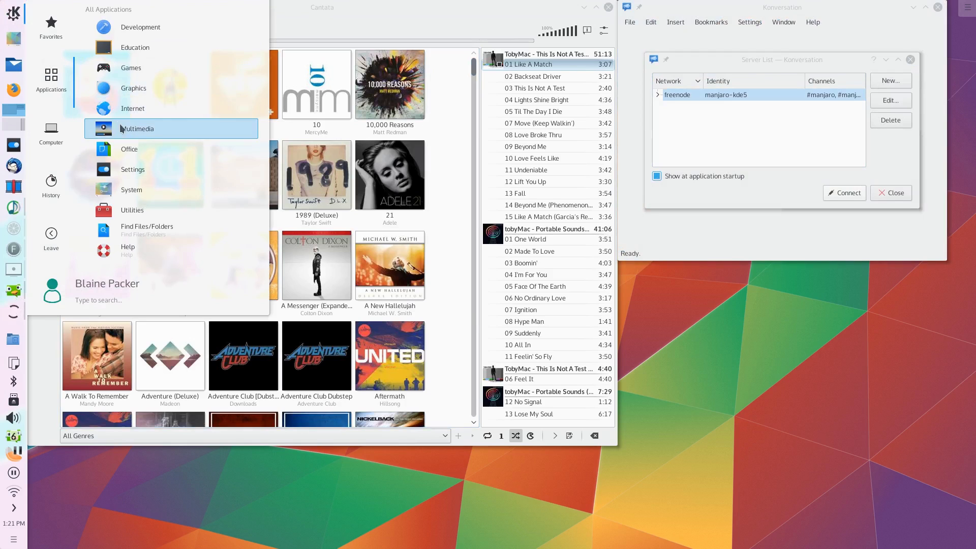
pyautogui.click(133, 89)
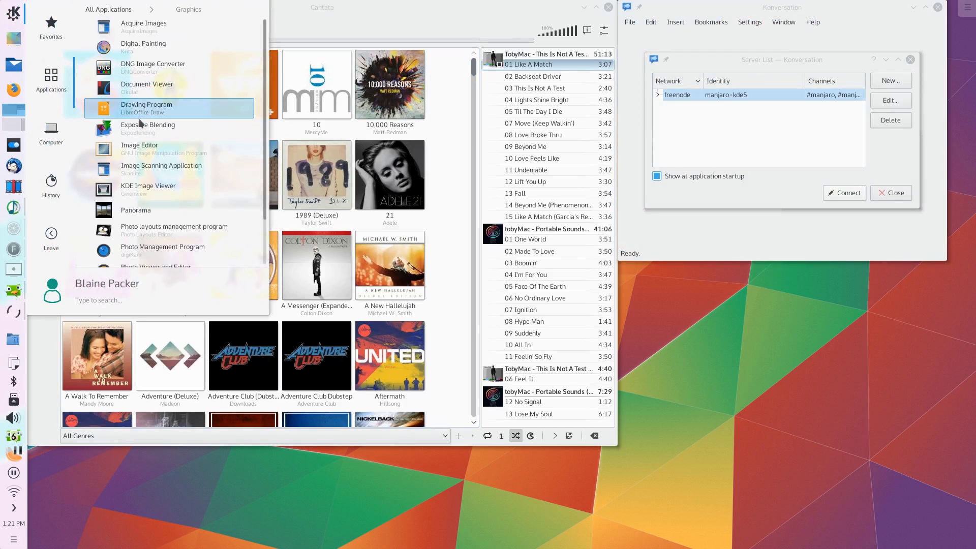
pyautogui.scroll(-3, 142, 153)
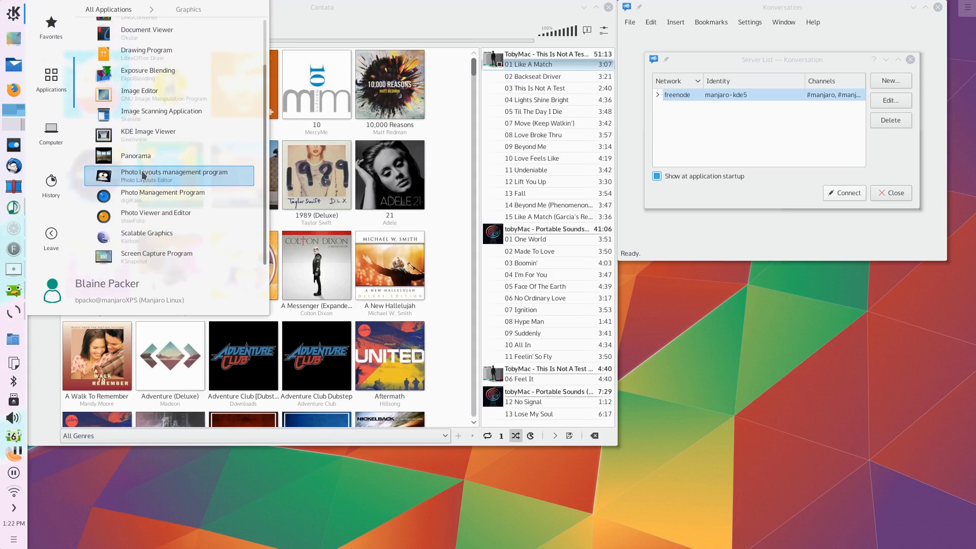
pyautogui.click(149, 236)
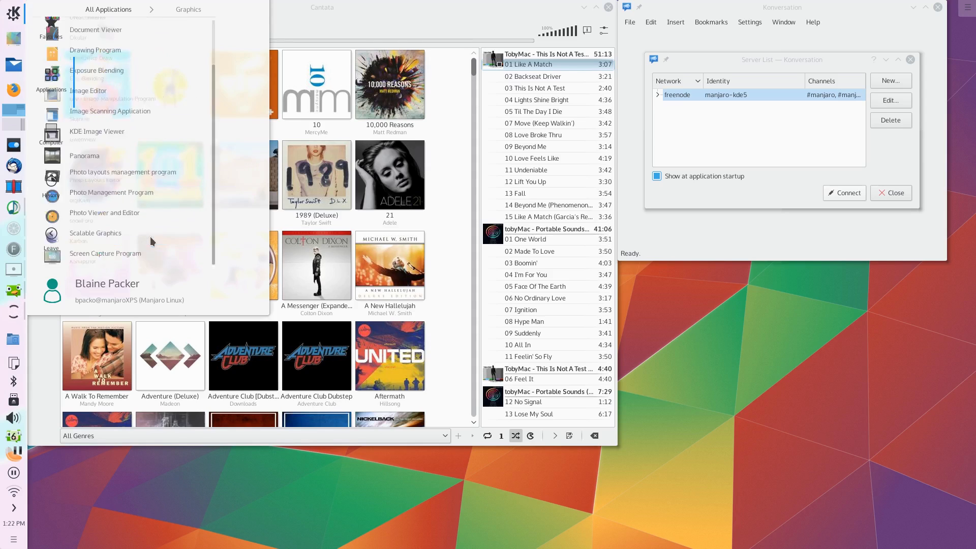
pyautogui.click(151, 236)
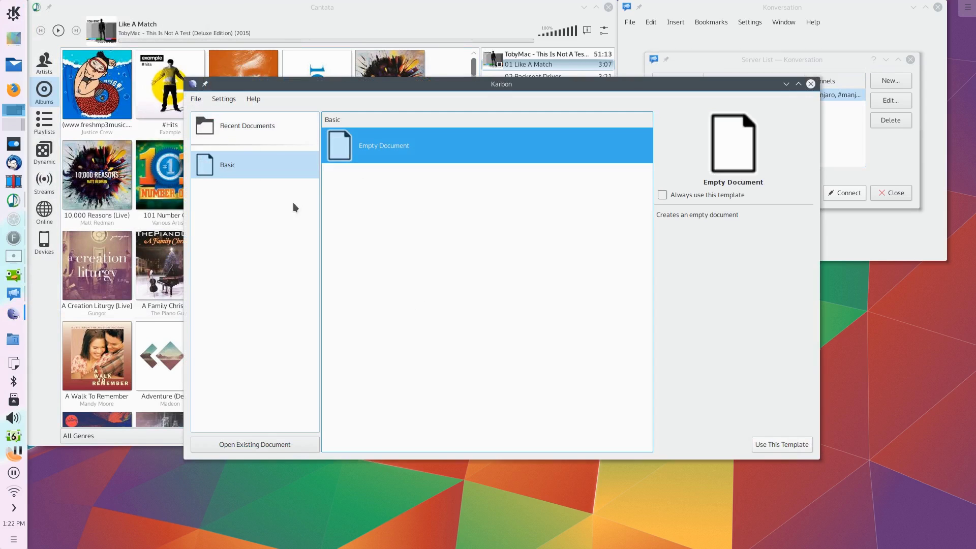
pyautogui.click(775, 445)
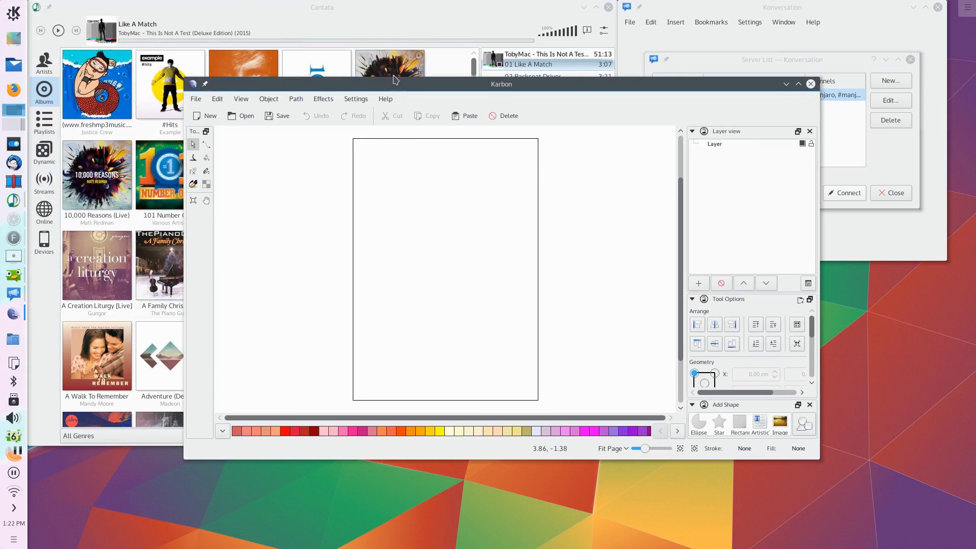
# Step: Rearrange the Karbon and Cantata windows across the screen
pyautogui.moveTo(394, 90); pyautogui.dragTo(713, 287)
pyautogui.moveTo(425, 11); pyautogui.dragTo(435, 94)
pyautogui.click(485, 267)
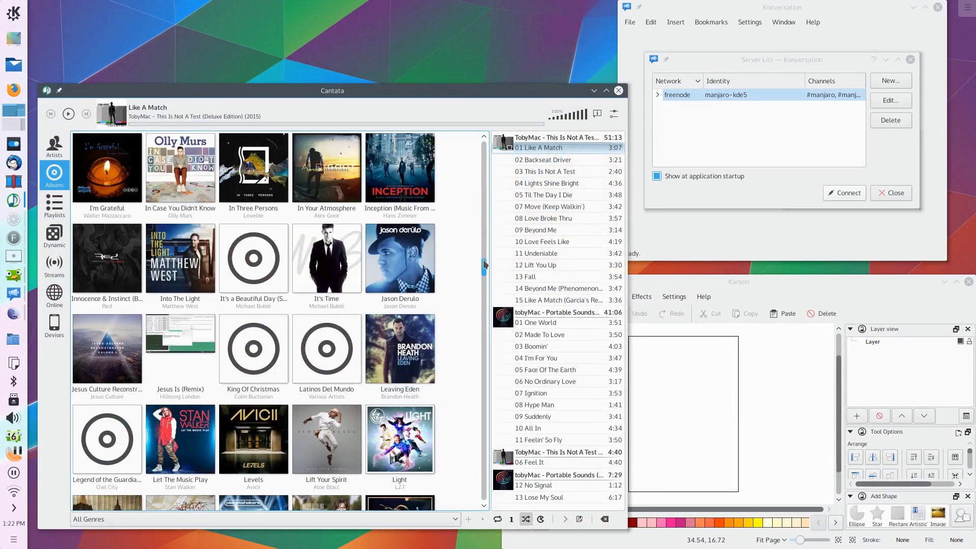
pyautogui.moveTo(485, 269); pyautogui.dragTo(495, 135)
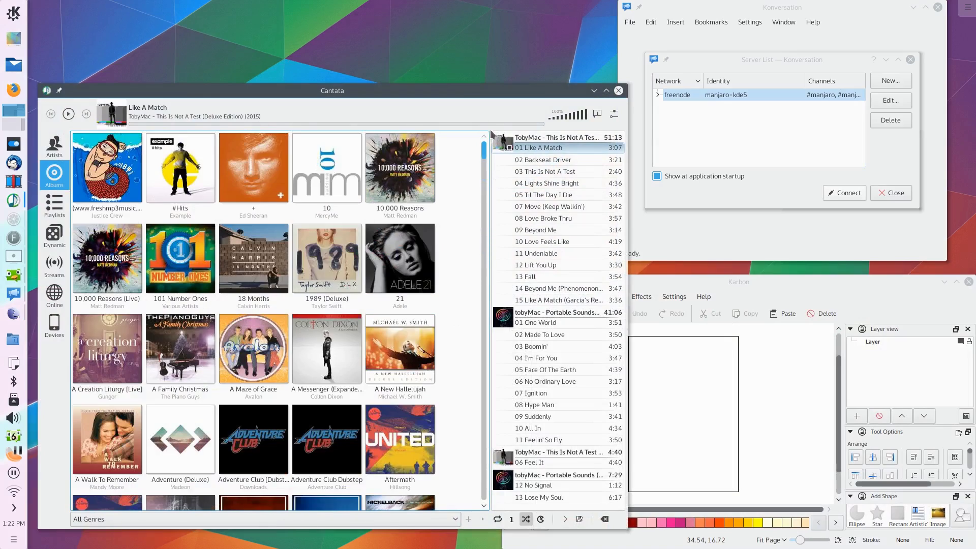
pyautogui.click(809, 134)
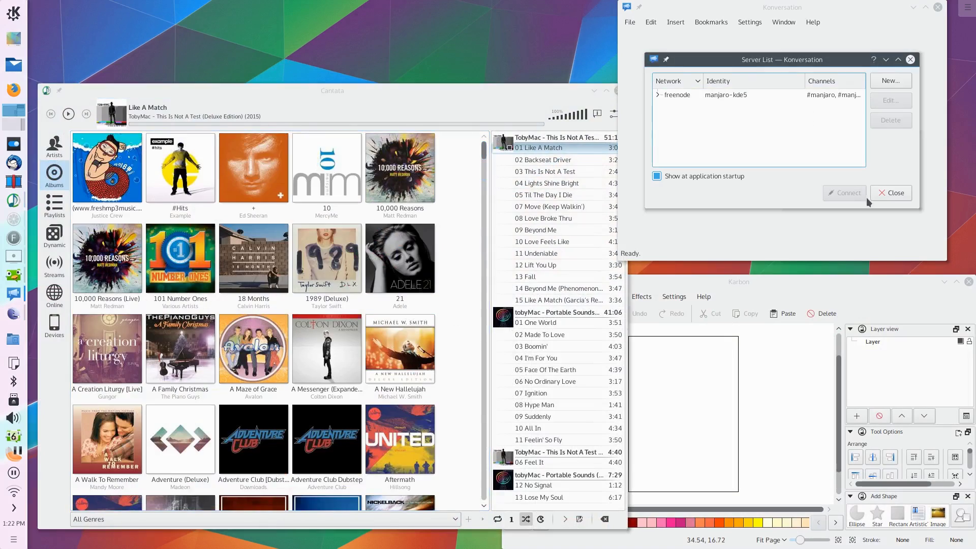
pyautogui.click(895, 193)
pyautogui.click(938, 8)
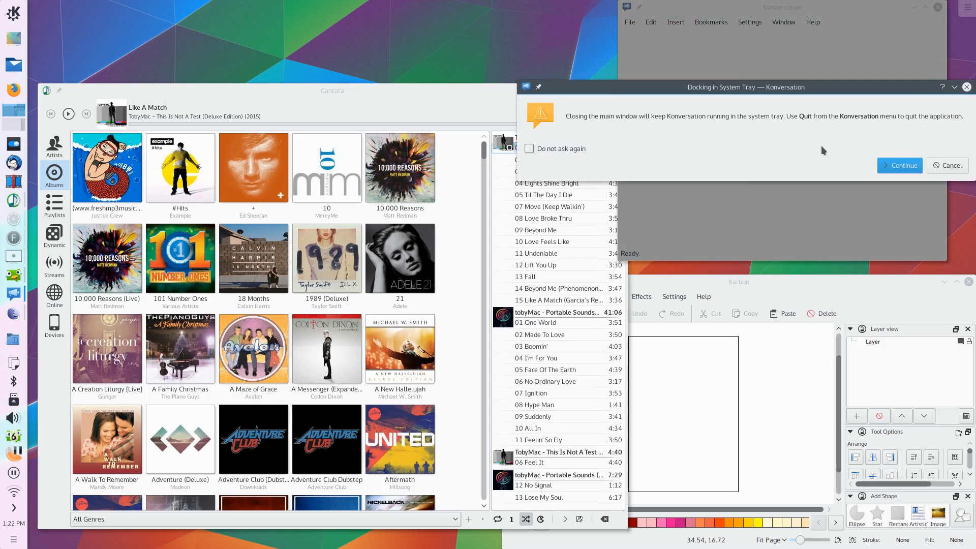
pyautogui.click(903, 167)
pyautogui.click(968, 282)
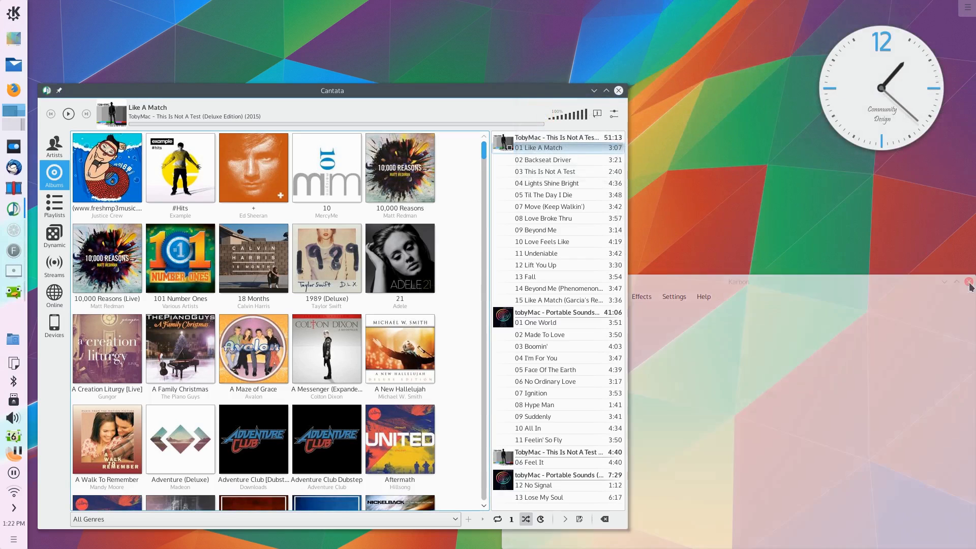
# Step: Close Cantata and place a Comic Strip widget on the desktop
pyautogui.click(619, 90)
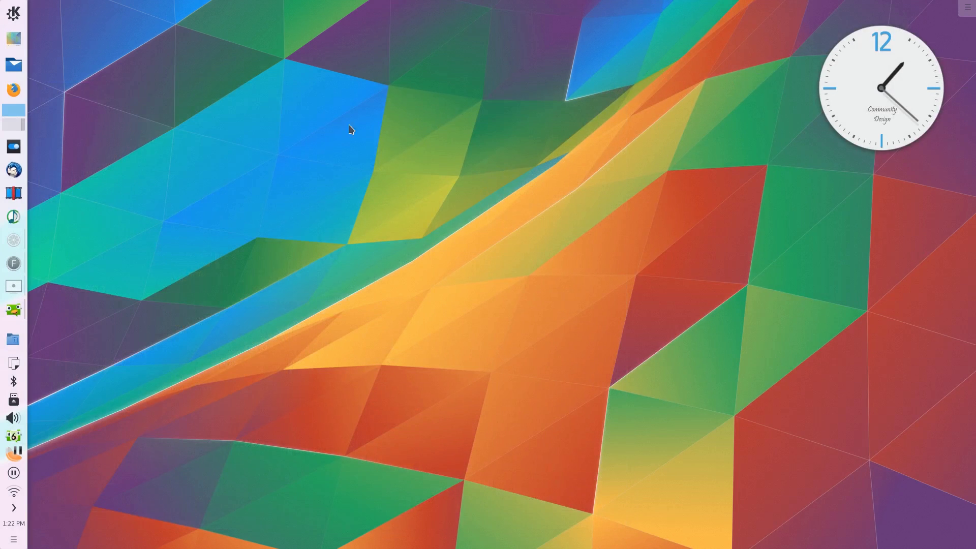
pyautogui.click(19, 125)
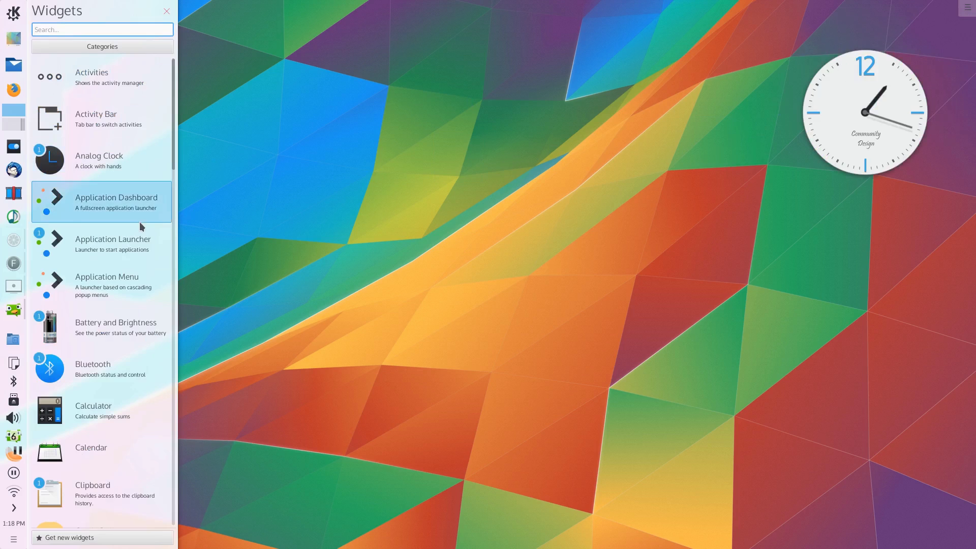
pyautogui.scroll(-4, 139, 281)
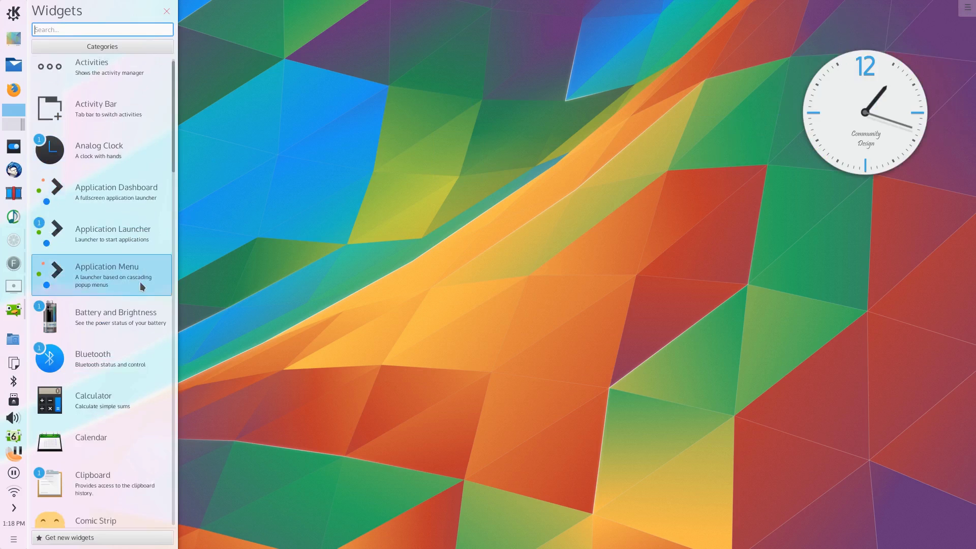
pyautogui.scroll(-5, 137, 294)
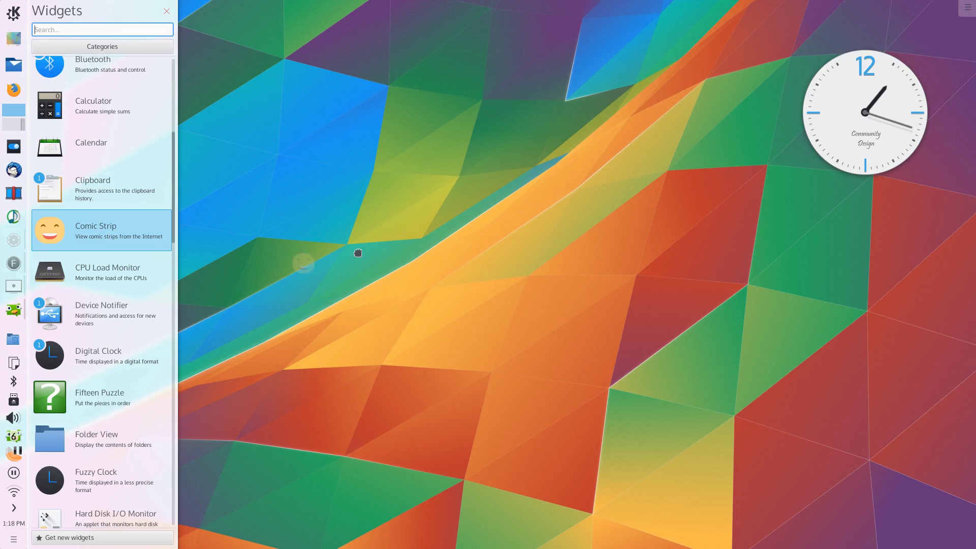
pyautogui.moveTo(676, 253); pyautogui.dragTo(672, 252)
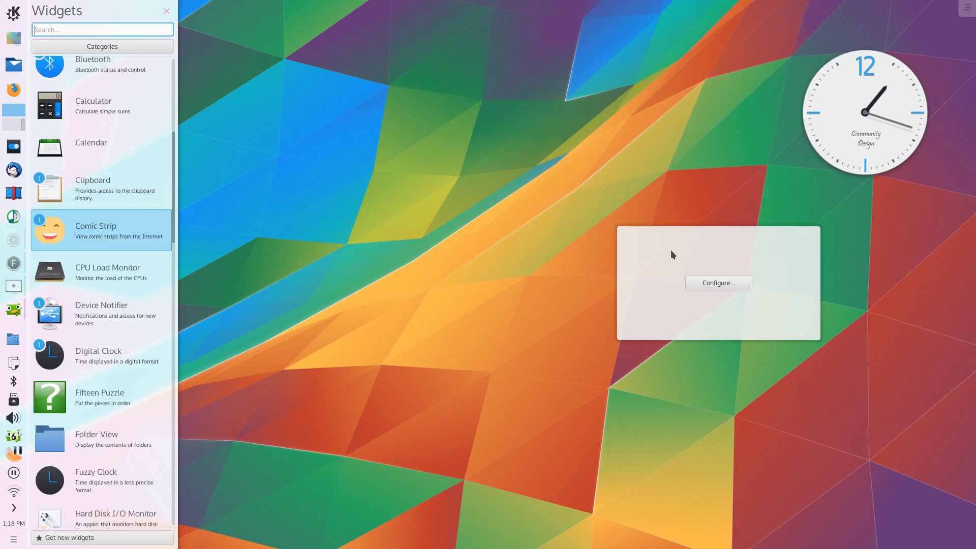
# Step: Browse the downloadable comics from the Comic Strip's settings, then close the browser
pyautogui.click(708, 283)
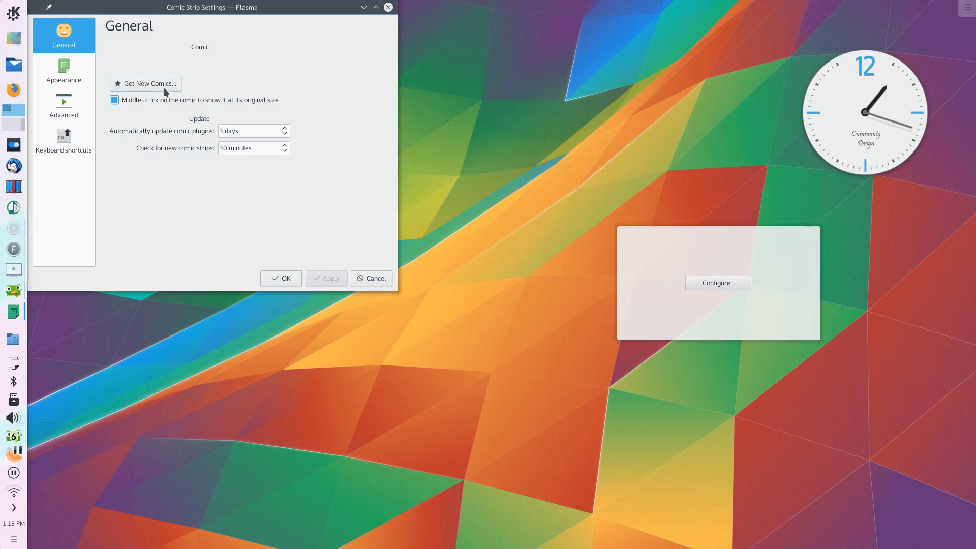
pyautogui.click(158, 84)
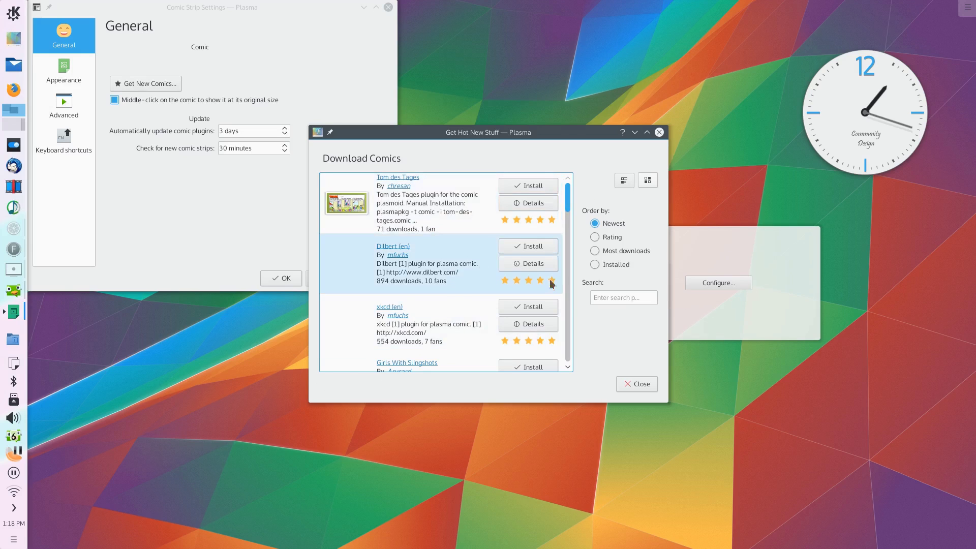
pyautogui.click(637, 383)
# Step: Remove the Comic Strip widget from the desktop and close its settings window
pyautogui.rightClick(690, 315)
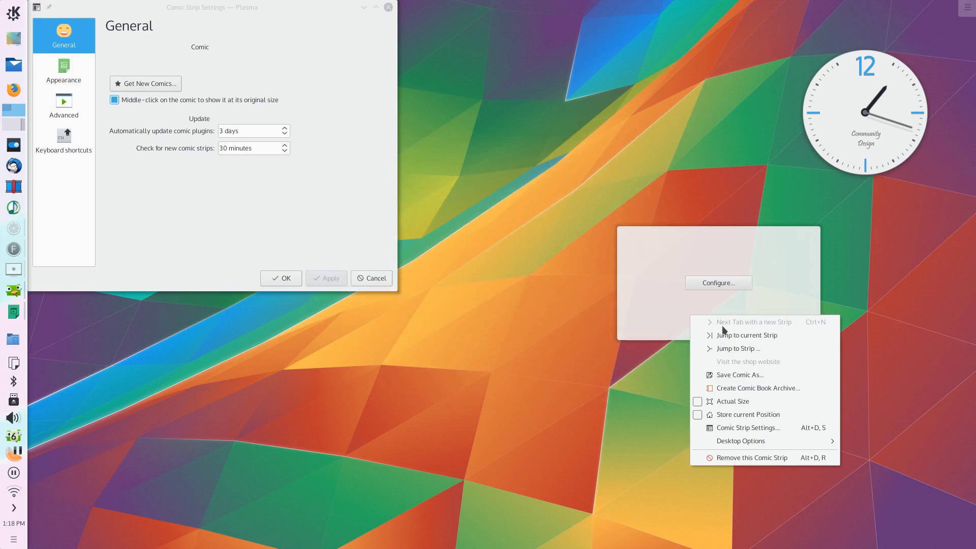
pyautogui.click(779, 301)
pyautogui.rightClick(783, 301)
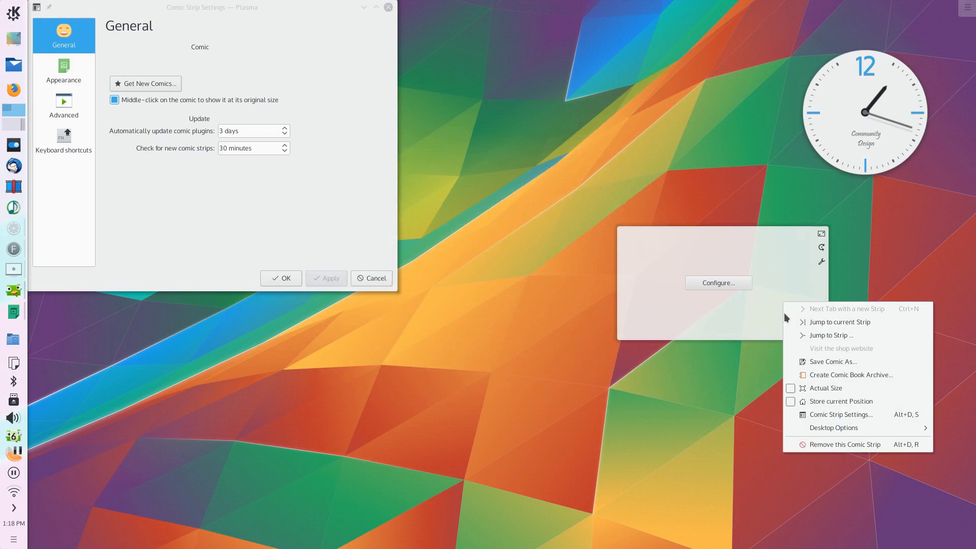
pyautogui.click(816, 446)
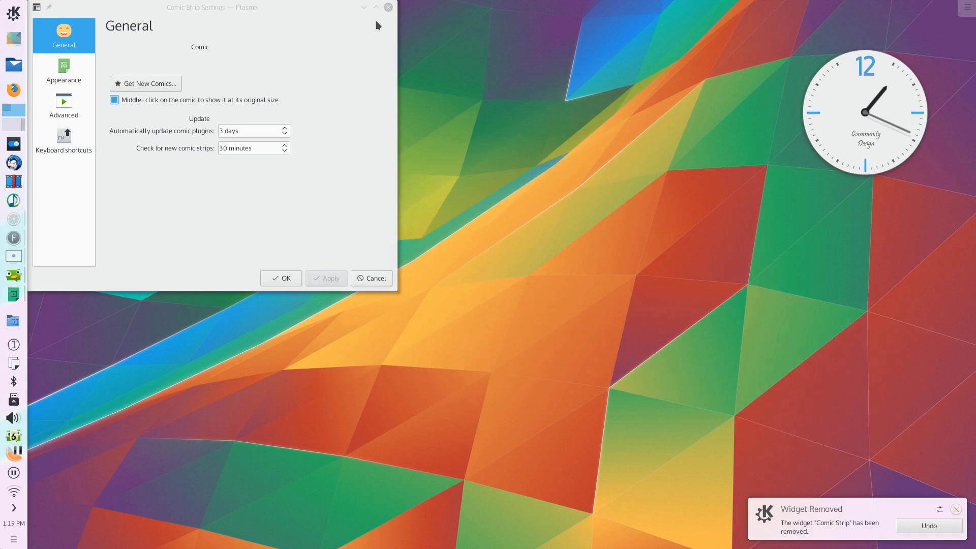
pyautogui.click(389, 9)
# Step: Choose Add Widgets... from the desktop context menu to show the widget list
pyautogui.rightClick(868, 291)
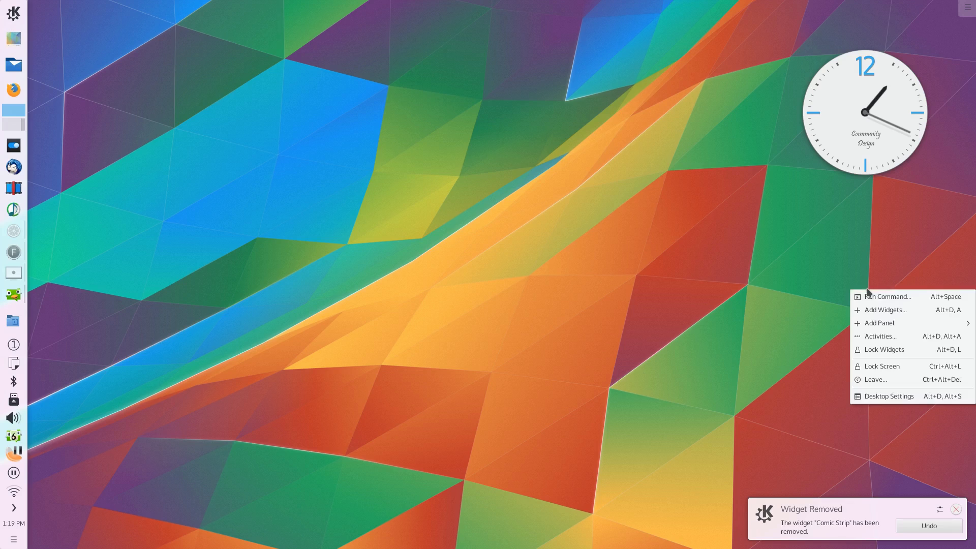
pyautogui.click(884, 310)
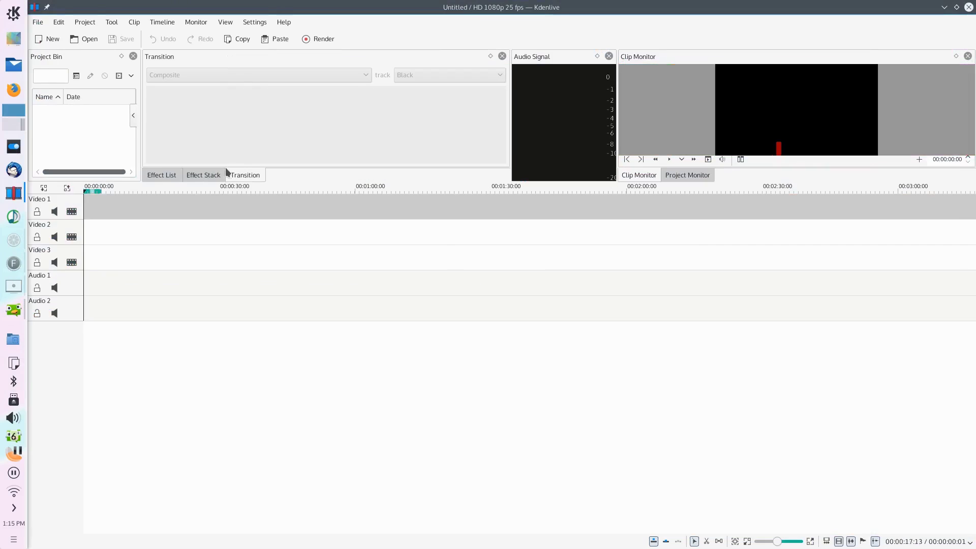
# Step: Drag the Kdenlive timeline splitter down to enlarge the monitors
pyautogui.click(38, 23)
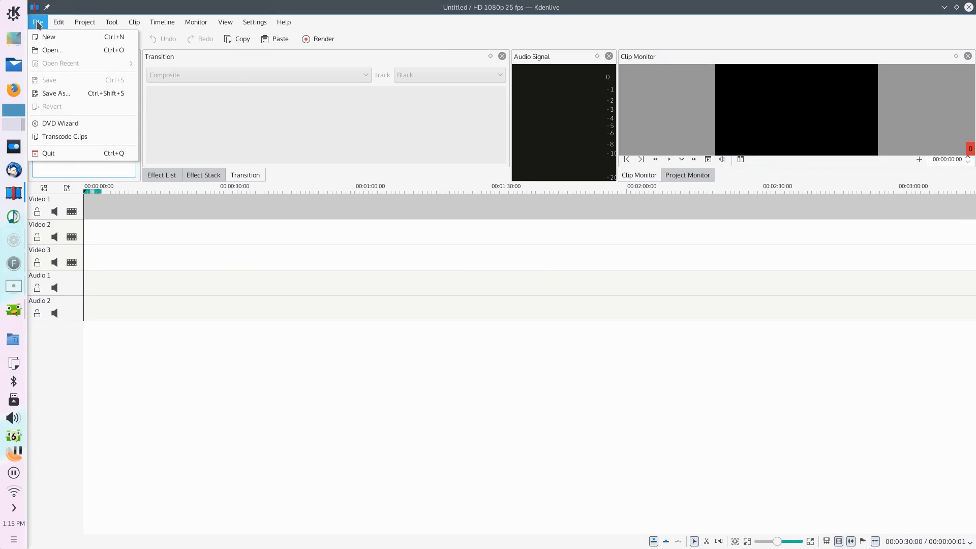
pyautogui.click(38, 23)
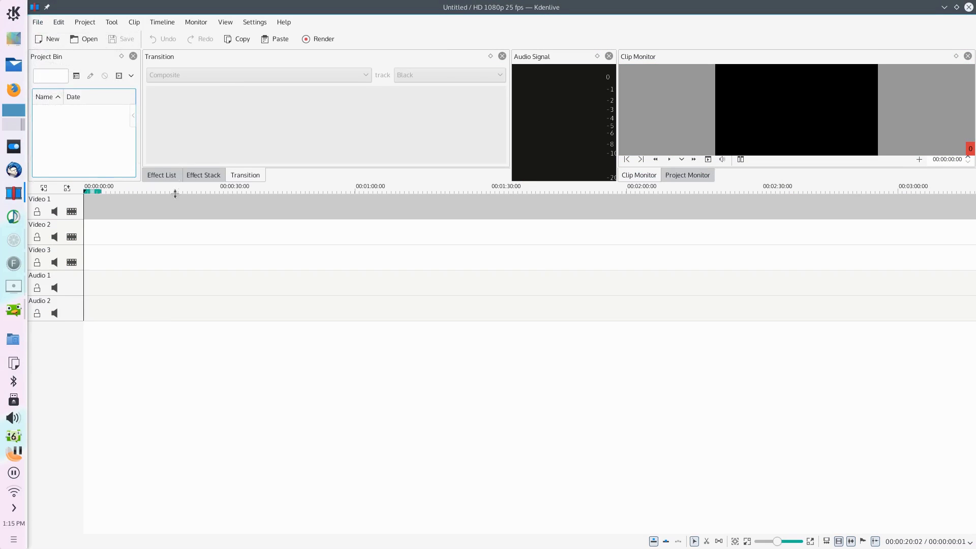
pyautogui.moveTo(175, 194); pyautogui.dragTo(170, 335)
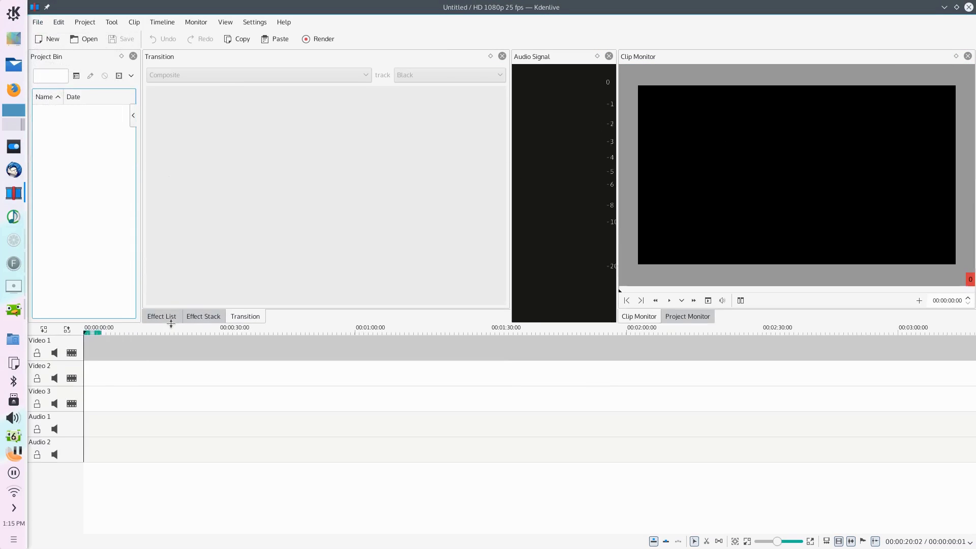
# Step: Open a saved project from Distro Reviews/Project files and search Distro Reviews recursively for missing clips
pyautogui.click(38, 22)
pyautogui.click(55, 48)
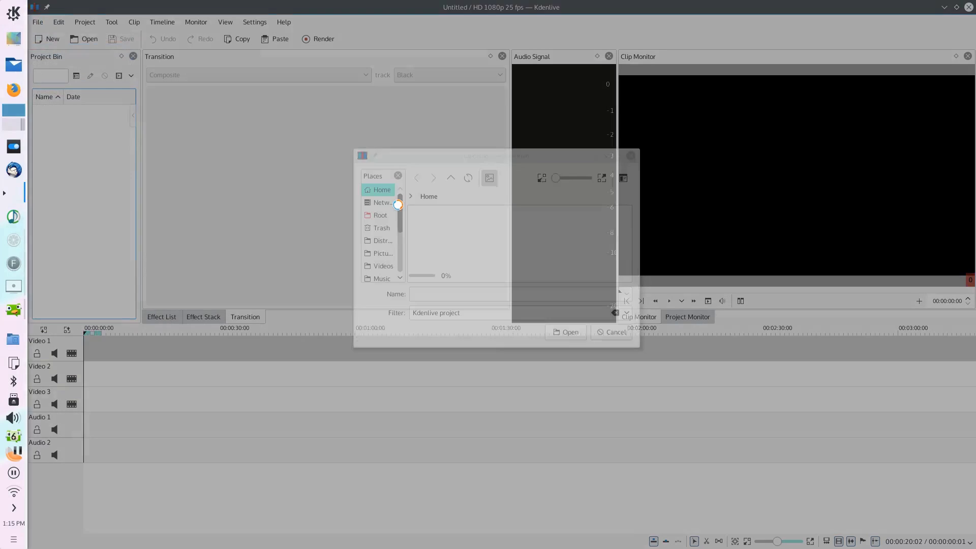
pyautogui.scroll(-3, 382, 239)
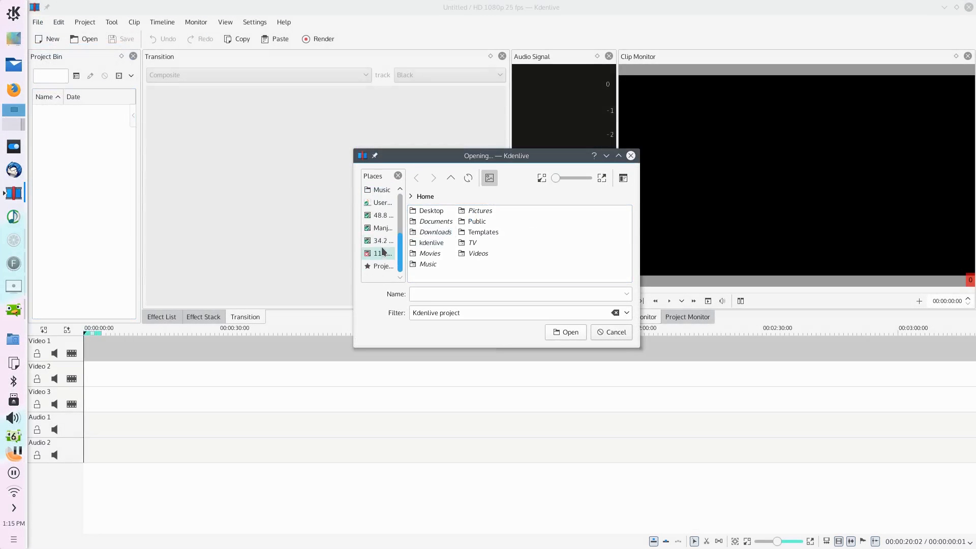
pyautogui.scroll(3, 384, 247)
pyautogui.click(386, 244)
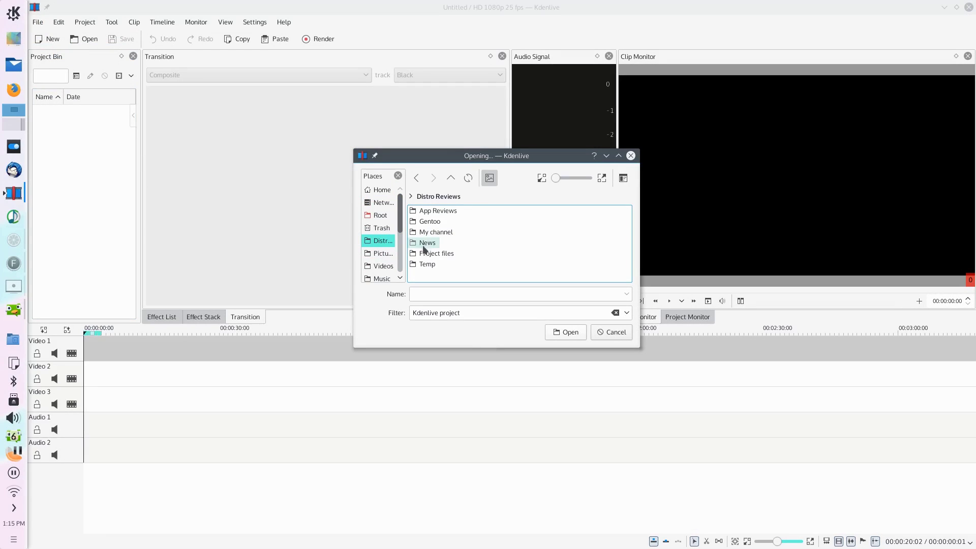
pyautogui.doubleClick(428, 256)
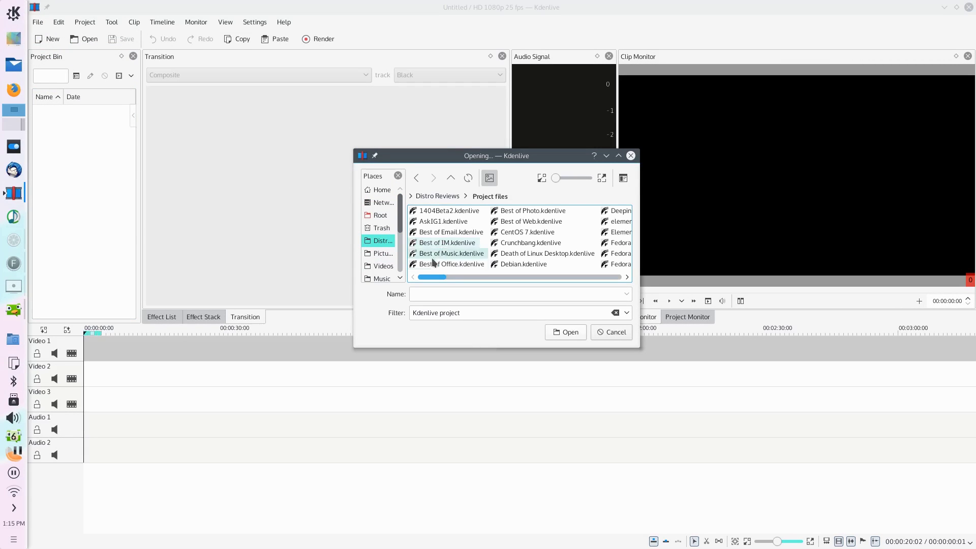
pyautogui.doubleClick(477, 256)
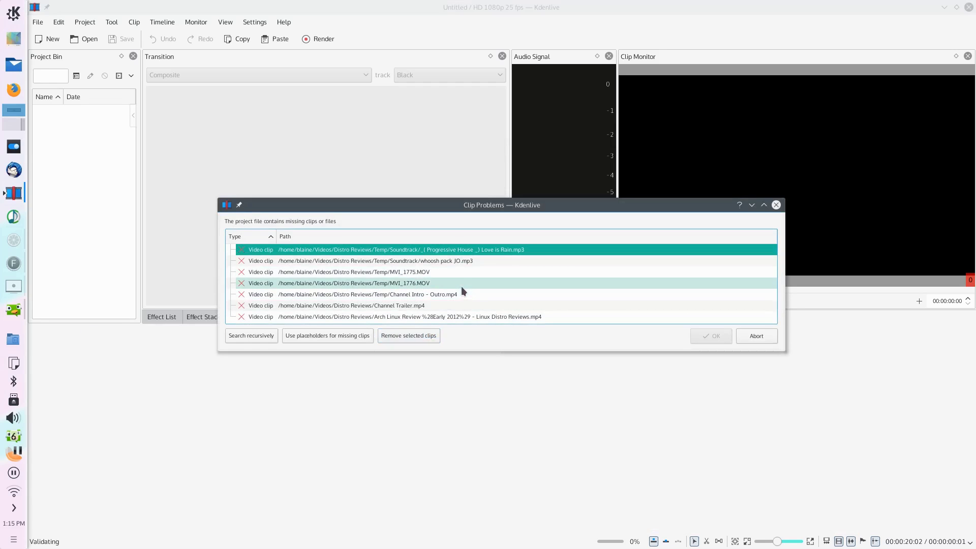
pyautogui.click(263, 337)
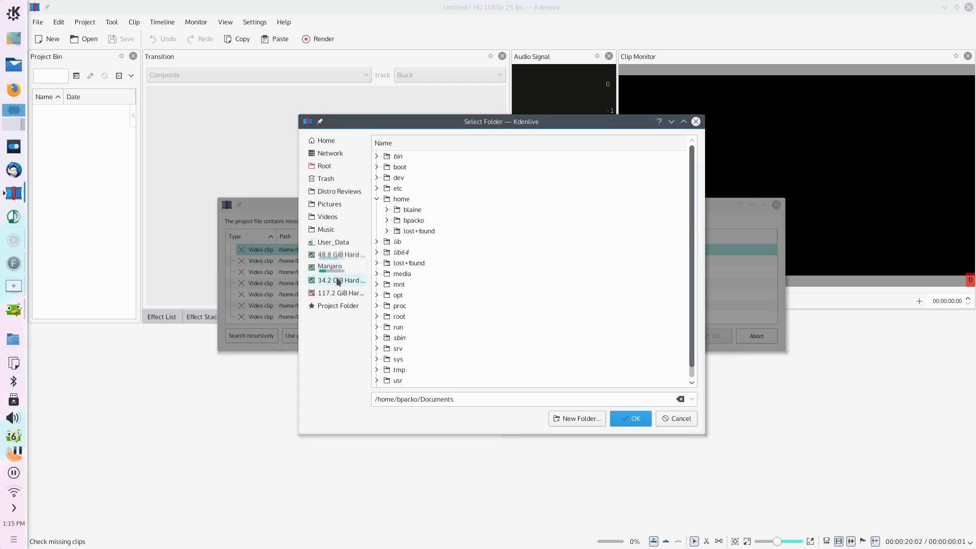
pyautogui.click(338, 191)
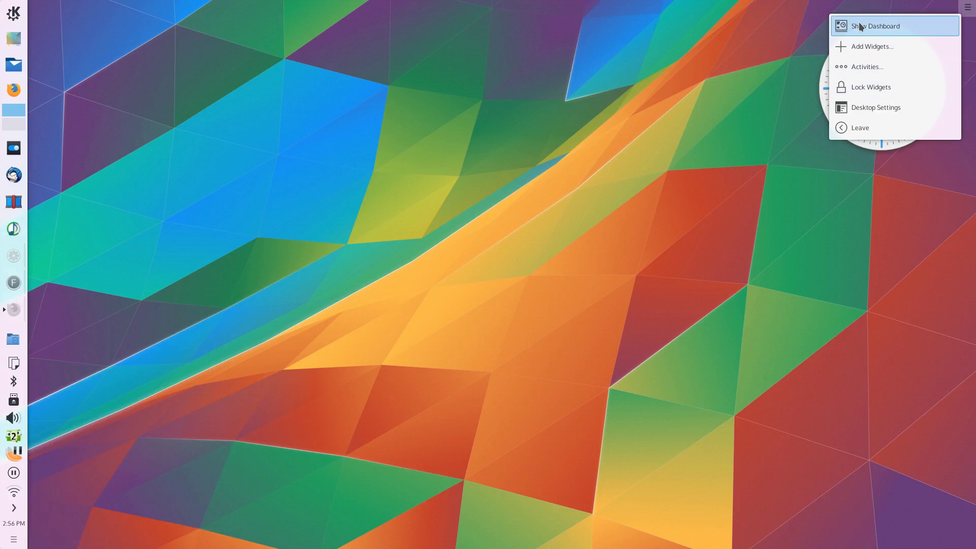
# Step: Create a new activity named Stuff and switch to it
pyautogui.click(865, 68)
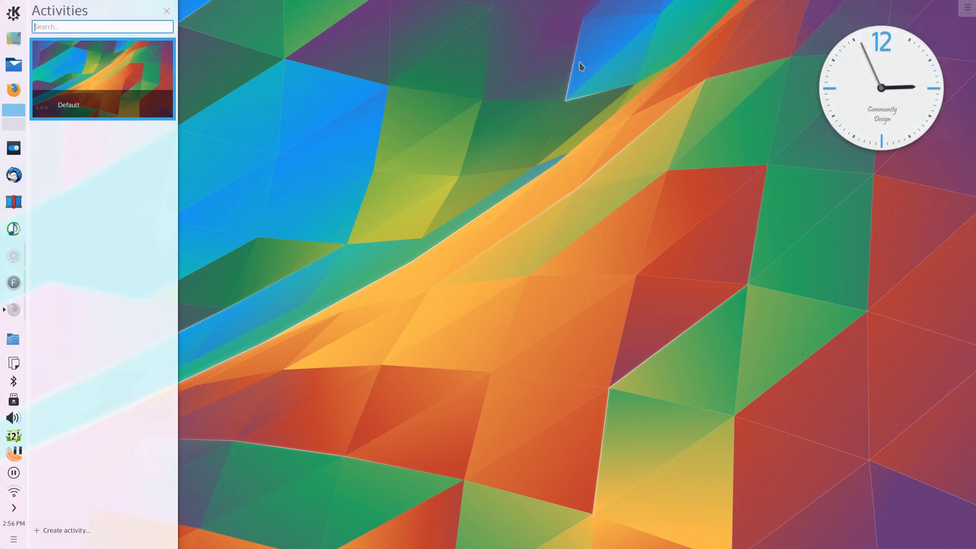
pyautogui.click(53, 532)
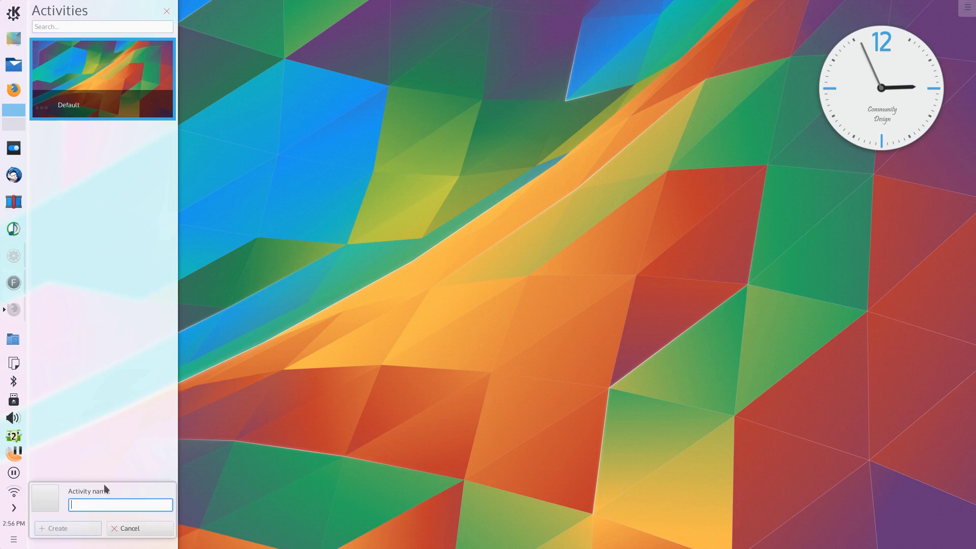
pyautogui.write('Stuff')
pyautogui.press('Return')
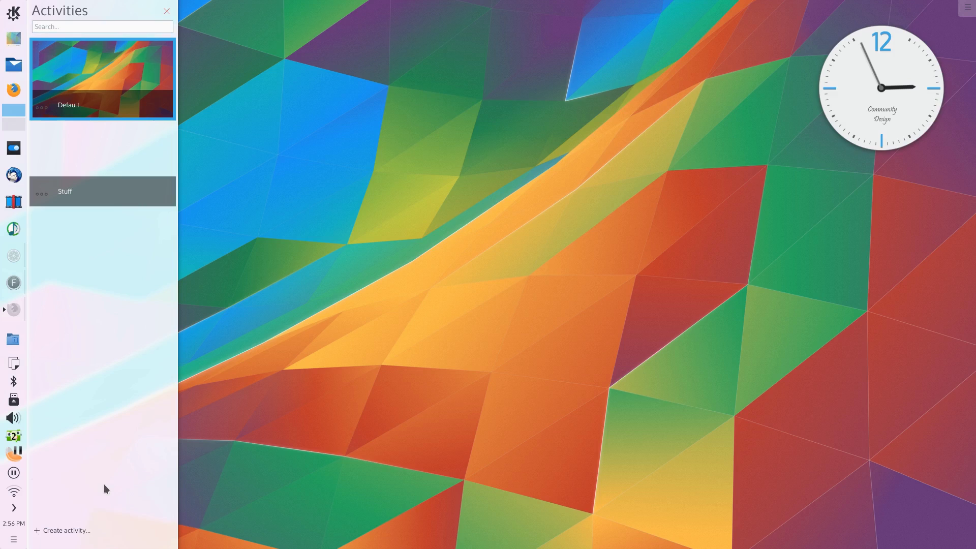
pyautogui.click(84, 156)
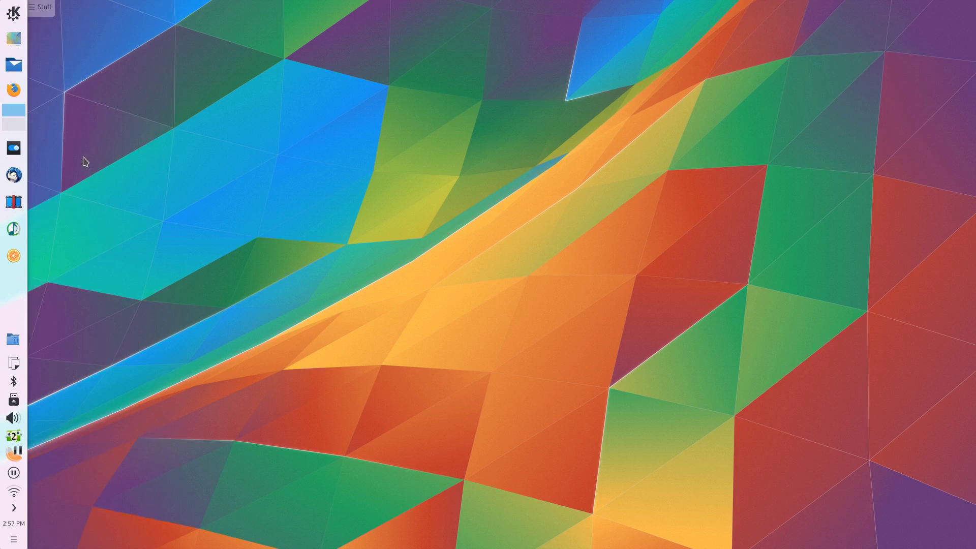
# Step: Revisit the activities manager, hop to Default and back to Stuff, then right-click the desktop
pyautogui.click(47, 10)
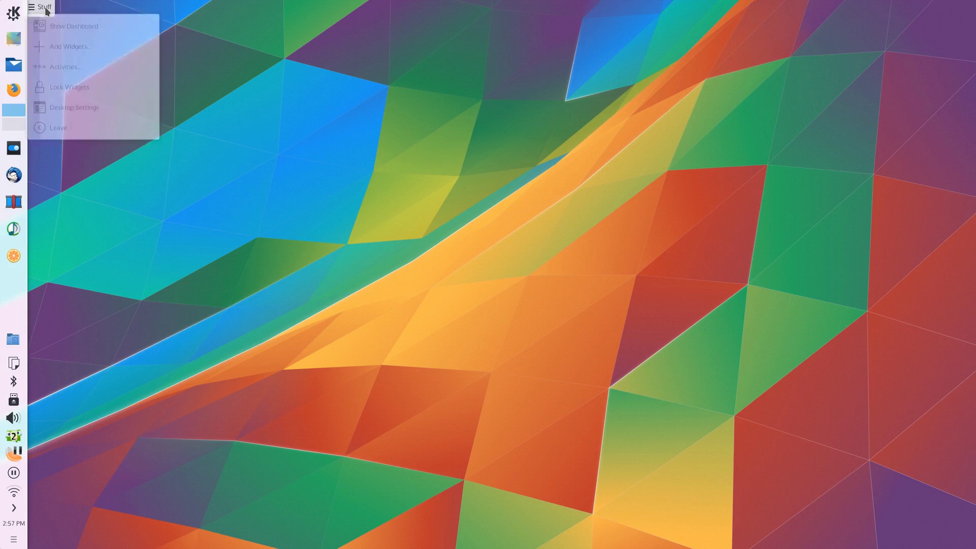
pyautogui.click(54, 69)
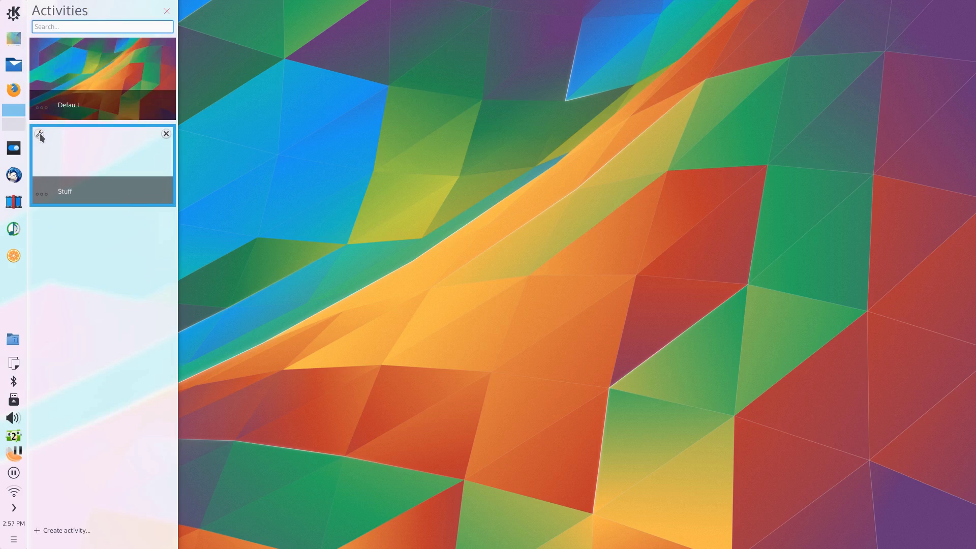
pyautogui.click(40, 134)
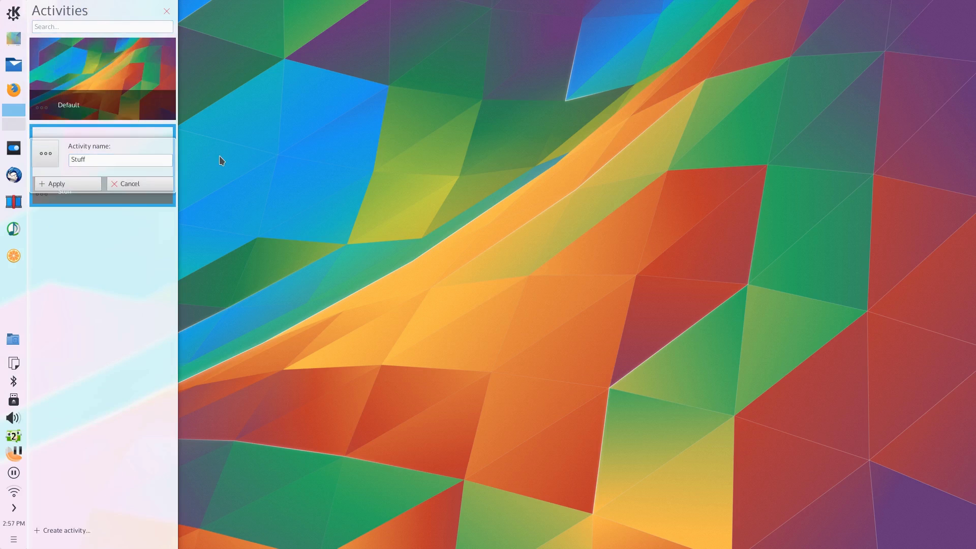
pyautogui.click(120, 90)
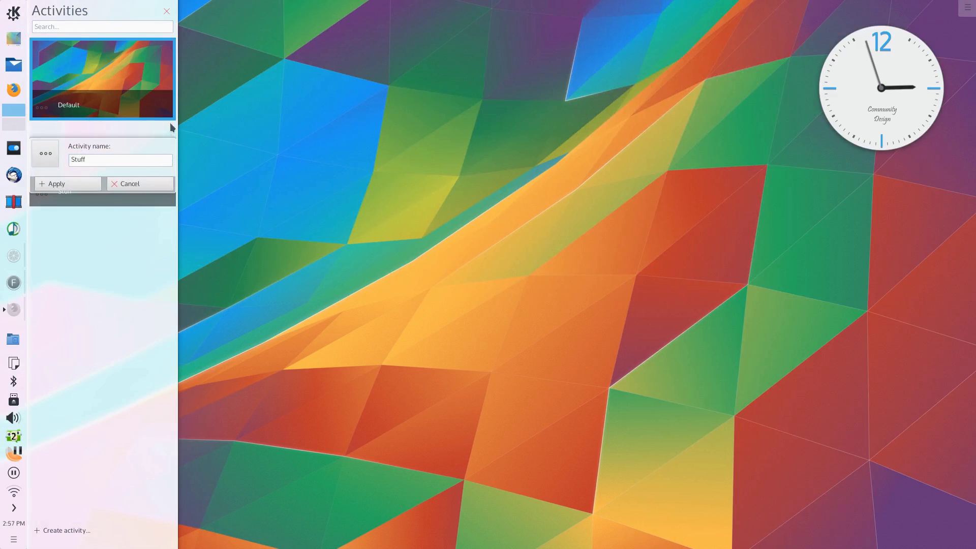
pyautogui.click(120, 184)
pyautogui.click(93, 168)
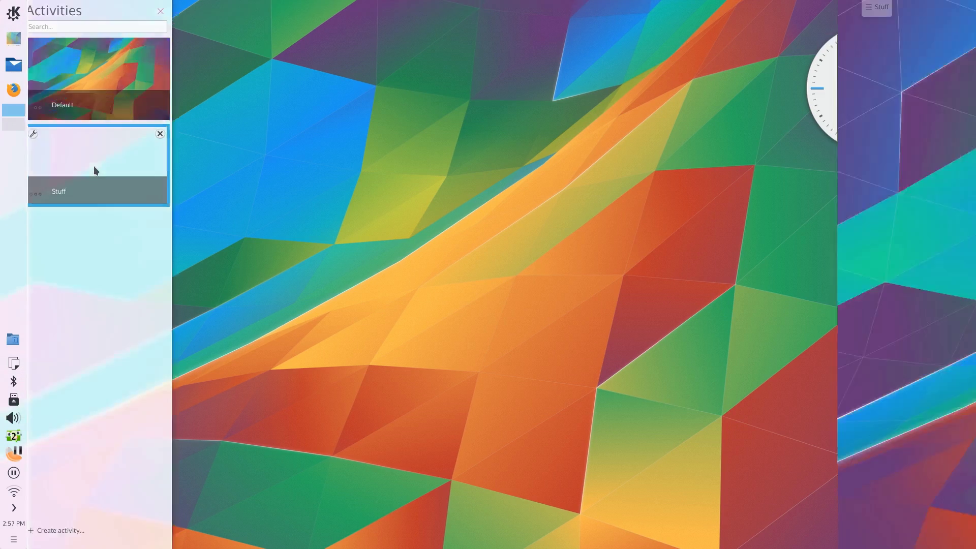
pyautogui.rightClick(209, 161)
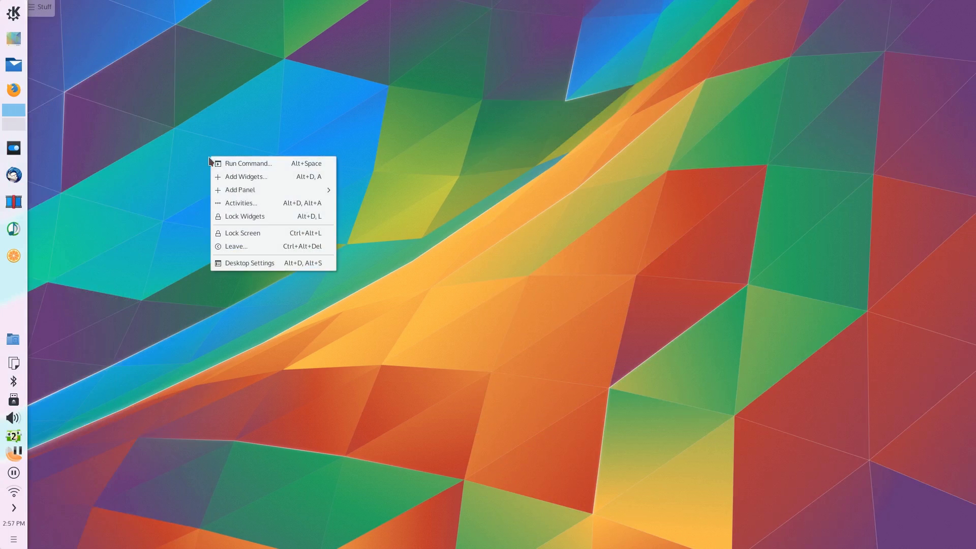
# Step: Set the Stuff desktop's wallpaper to the blue-teal city skyline image via Desktop Settings
pyautogui.click(256, 263)
pyautogui.rightClick(258, 267)
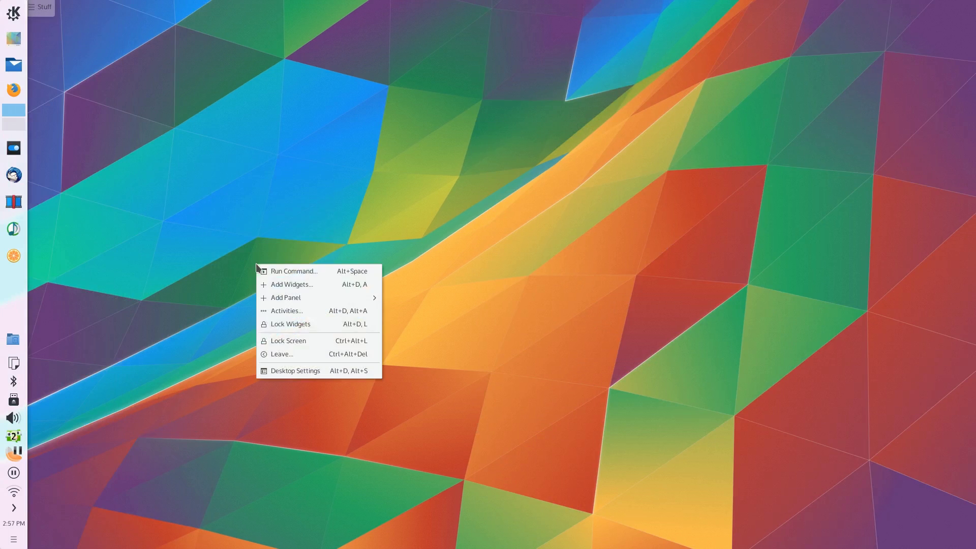
pyautogui.click(296, 370)
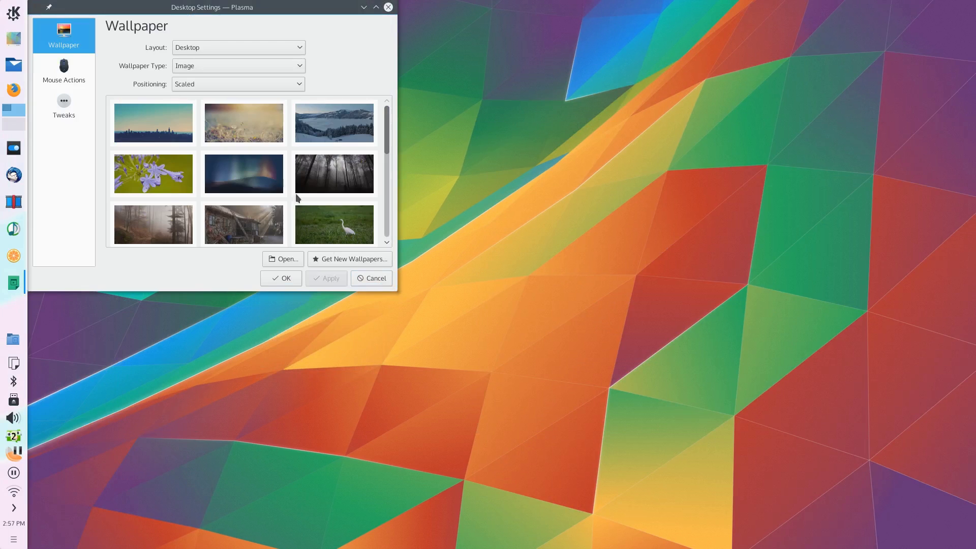
pyautogui.click(150, 137)
pyautogui.click(291, 277)
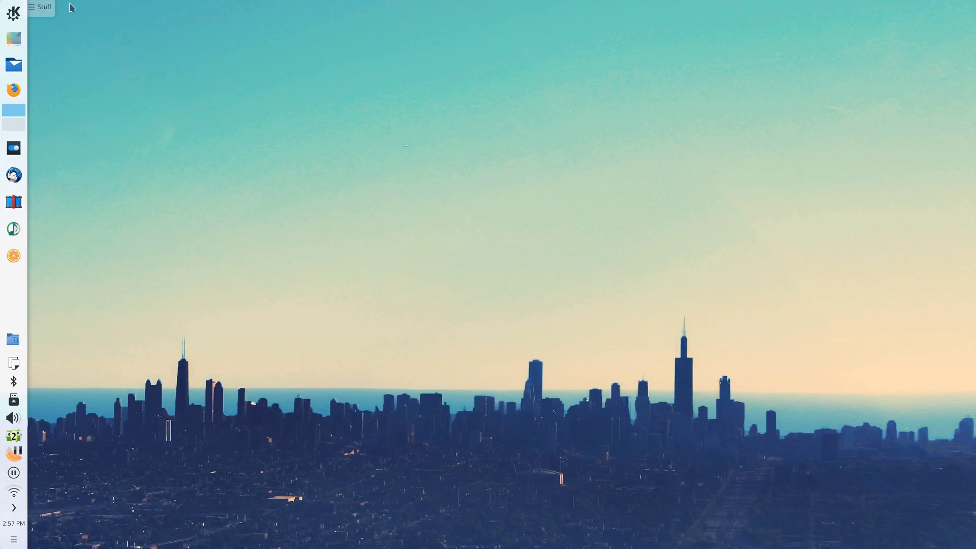
pyautogui.click(42, 9)
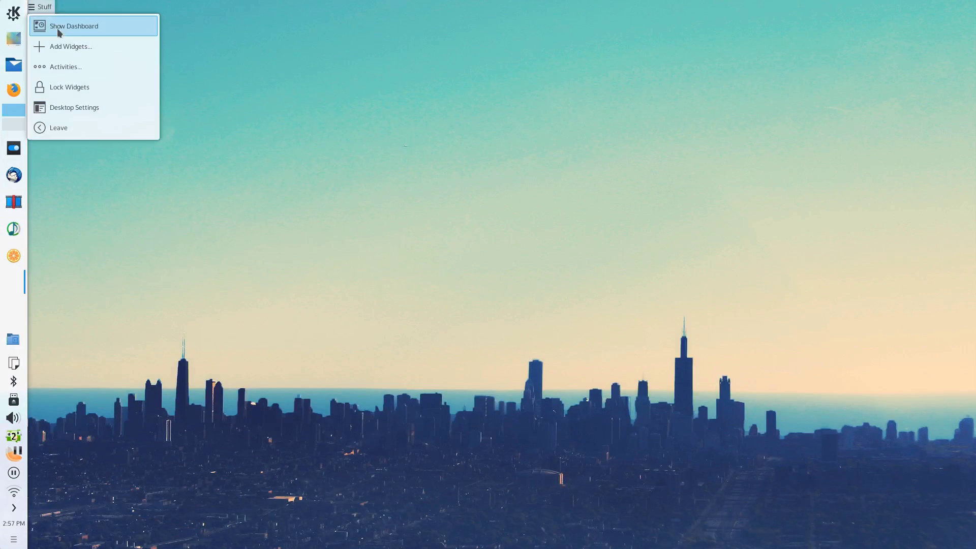
# Step: Place an Analog Clock widget on the Stuff desktop from the widget list
pyautogui.click(63, 65)
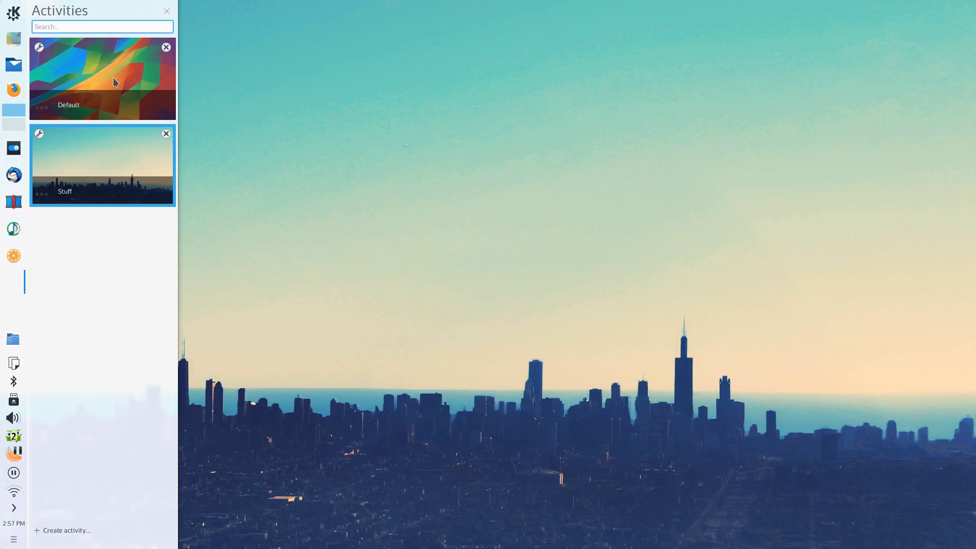
pyautogui.click(285, 202)
pyautogui.rightClick(447, 114)
pyautogui.click(478, 135)
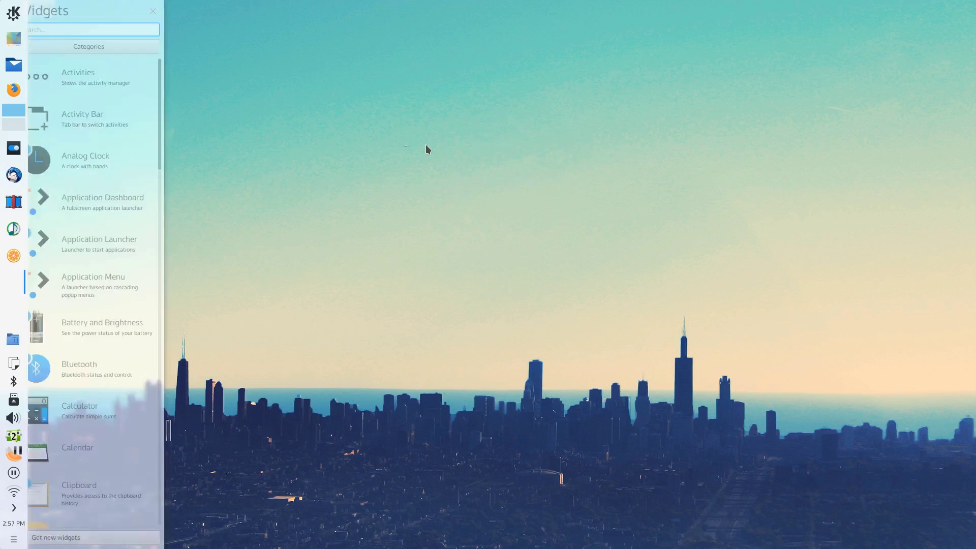
pyautogui.moveTo(614, 181); pyautogui.dragTo(739, 116)
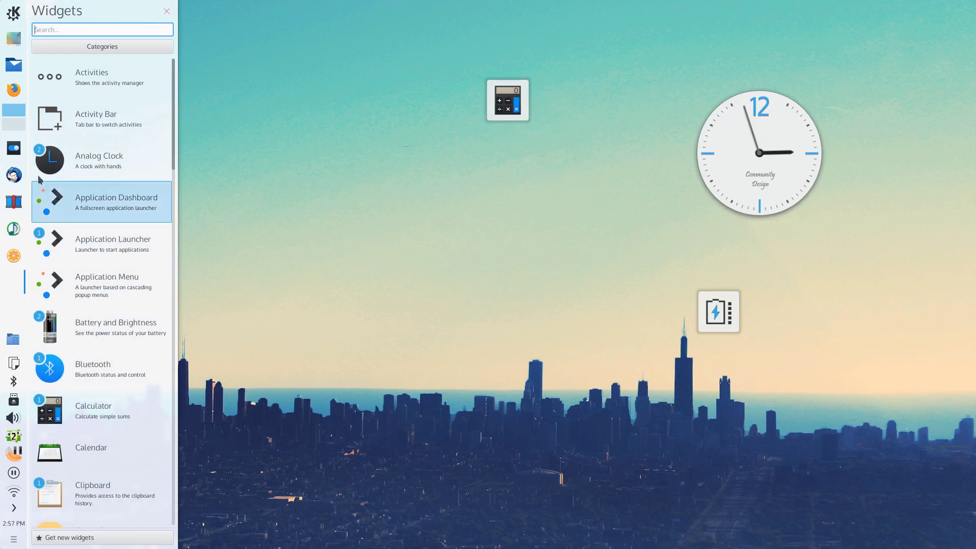
pyautogui.click(305, 183)
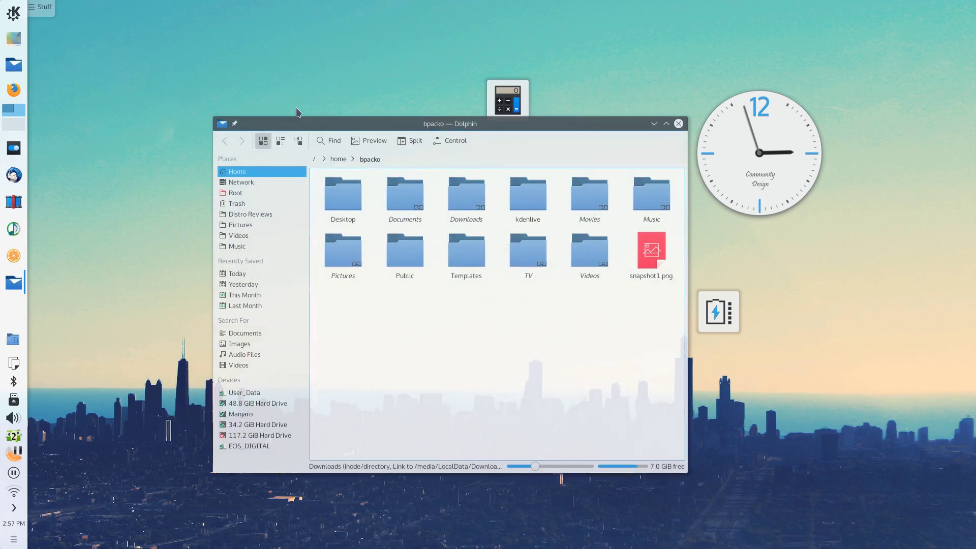
# Step: Switch back to the Default activity through the toolbox's activities overview
pyautogui.click(40, 7)
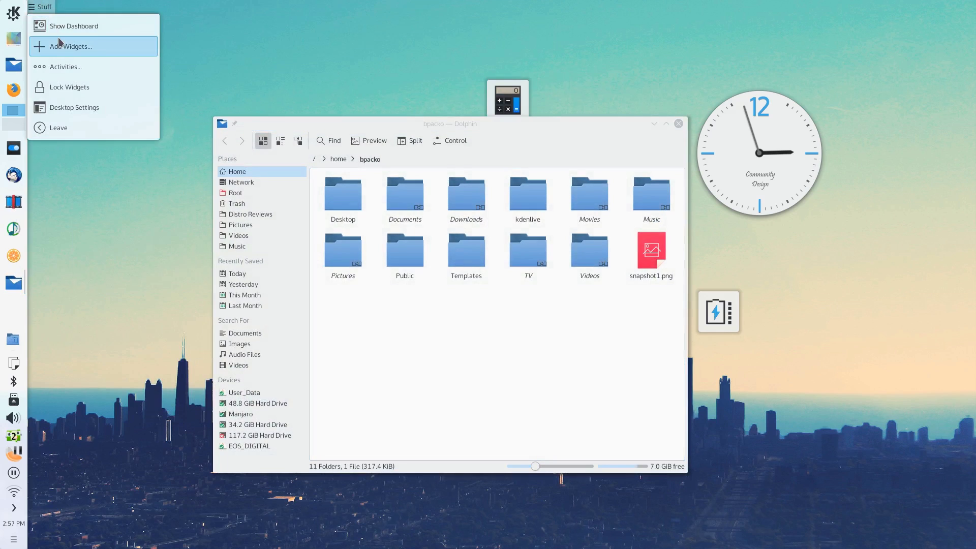
pyautogui.click(58, 67)
pyautogui.click(108, 88)
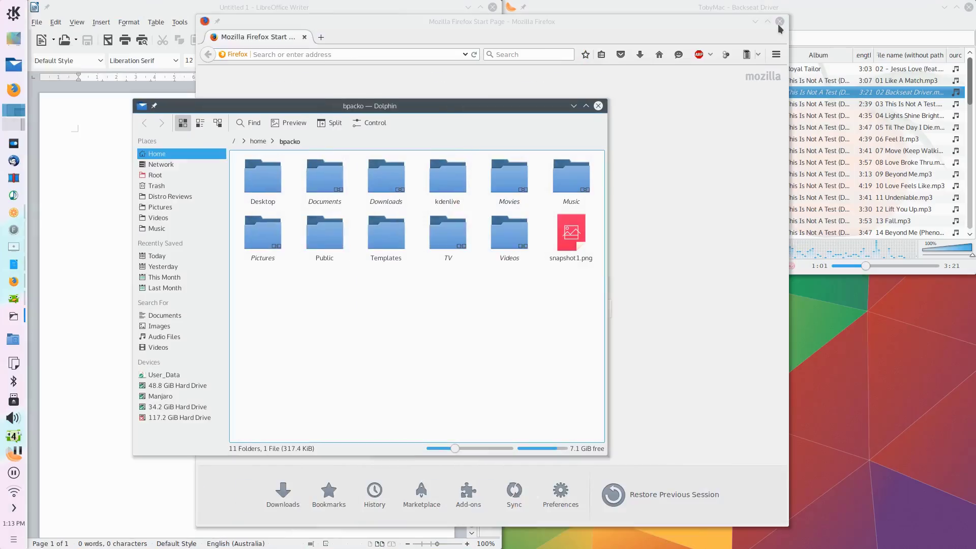
# Step: Close Firefox, quick-tile Dolphin bottom-right, and launch Kate via KRunner, moved over Writer and enlarged
pyautogui.click(781, 22)
pyautogui.moveTo(426, 113); pyautogui.dragTo(974, 488)
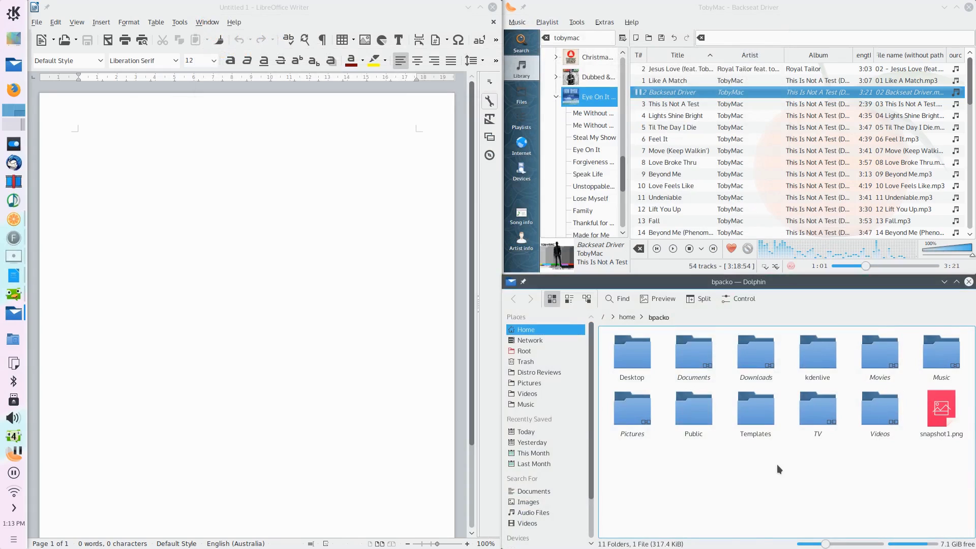
pyautogui.hotkey('alt', 'space')
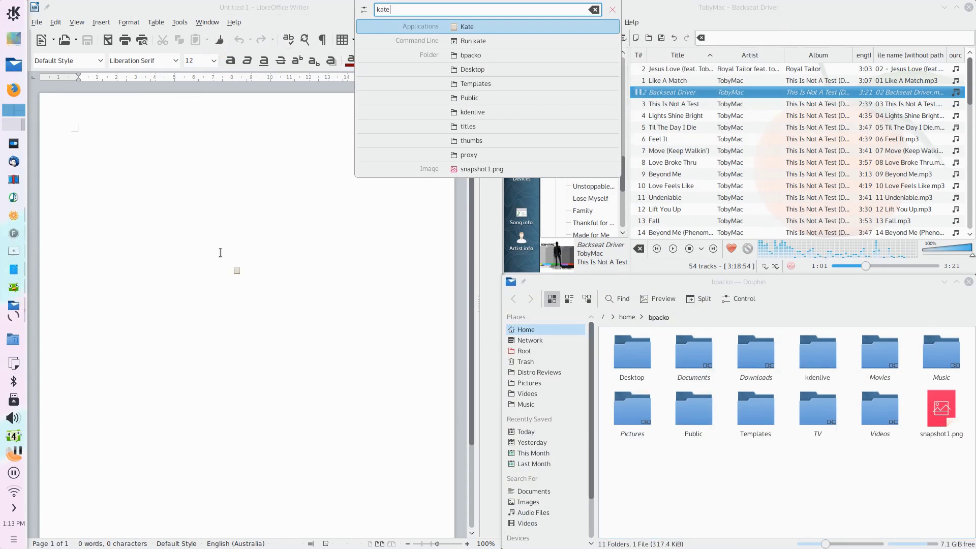
pyautogui.press('Return')
pyautogui.moveTo(666, 12); pyautogui.dragTo(151, 133)
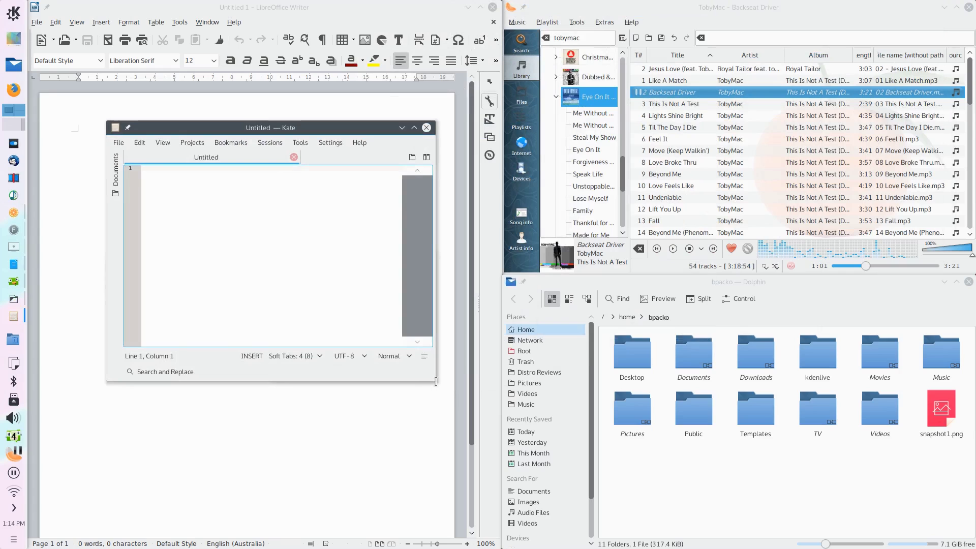
pyautogui.moveTo(431, 382); pyautogui.dragTo(532, 457)
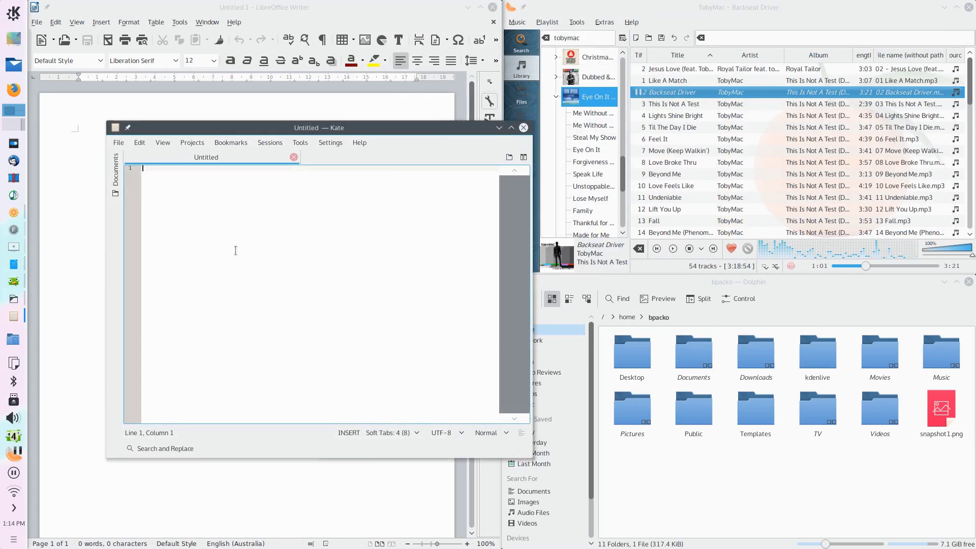
# Step: Launch Gwenview by typing 'gwenview' into KRunner
pyautogui.hotkey('alt', 'space')
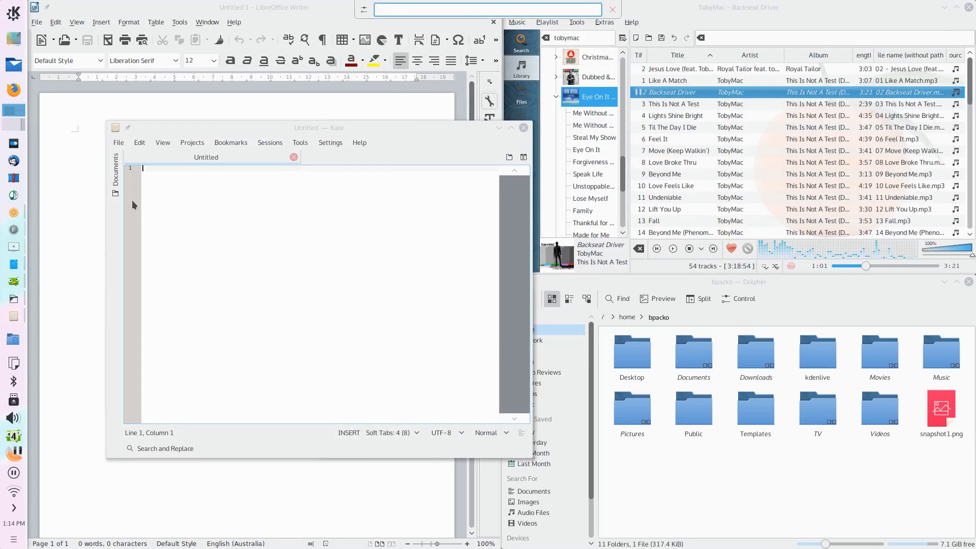
pyautogui.write('gwenview')
pyautogui.press('Return')
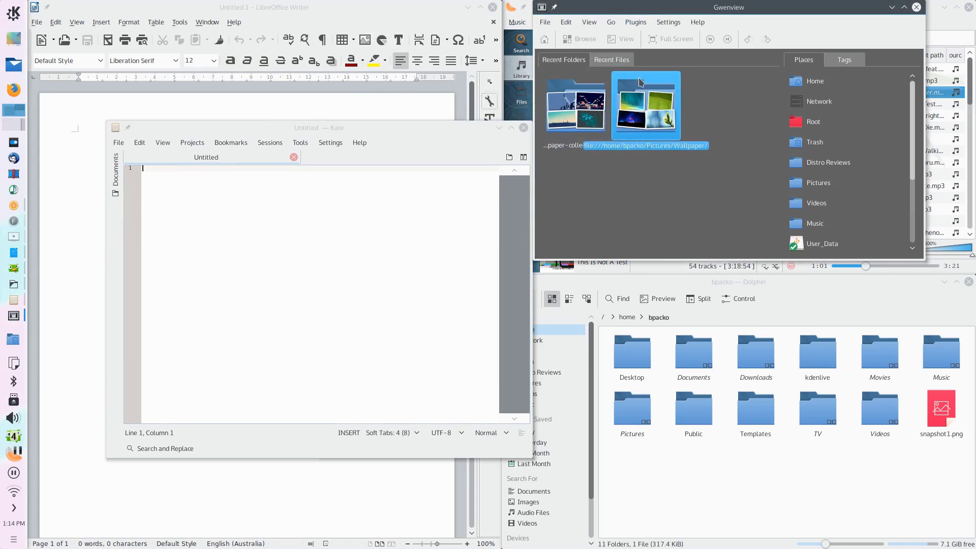
# Step: Open the Wallpaper folder maximised, view GreyWall2.jpeg full-size, and step through the next images
pyautogui.click(611, 118)
pyautogui.moveTo(858, 21); pyautogui.dragTo(529, 72)
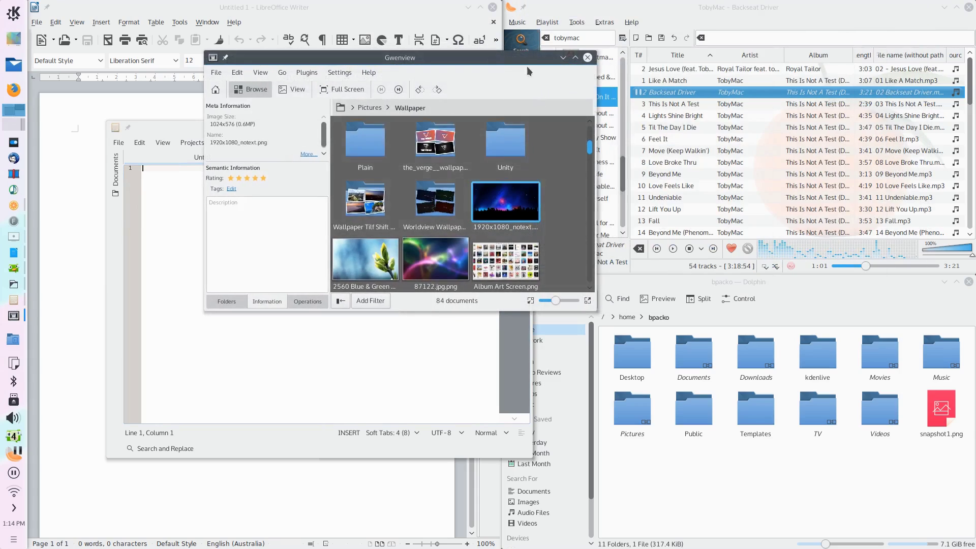
pyautogui.click(575, 58)
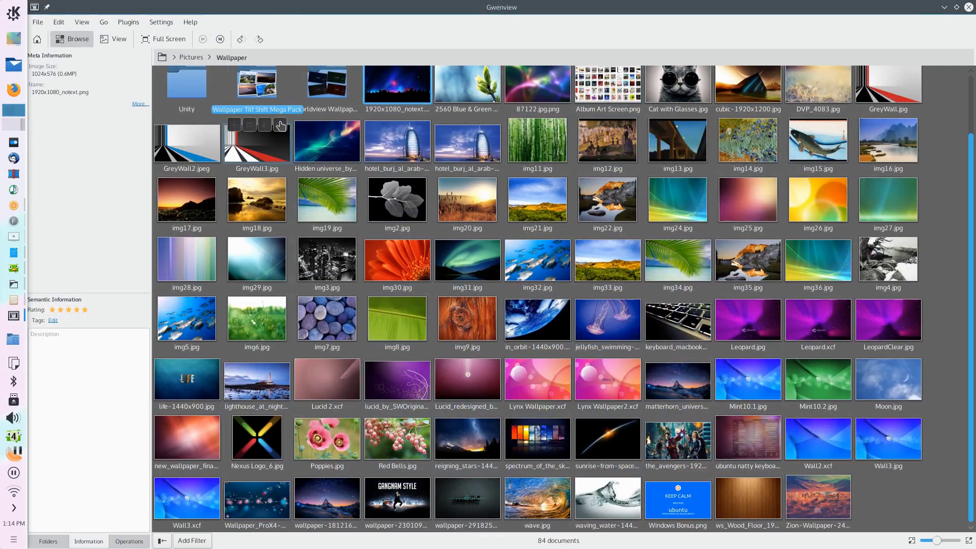
pyautogui.click(190, 152)
pyautogui.scroll(-1, 455, 224)
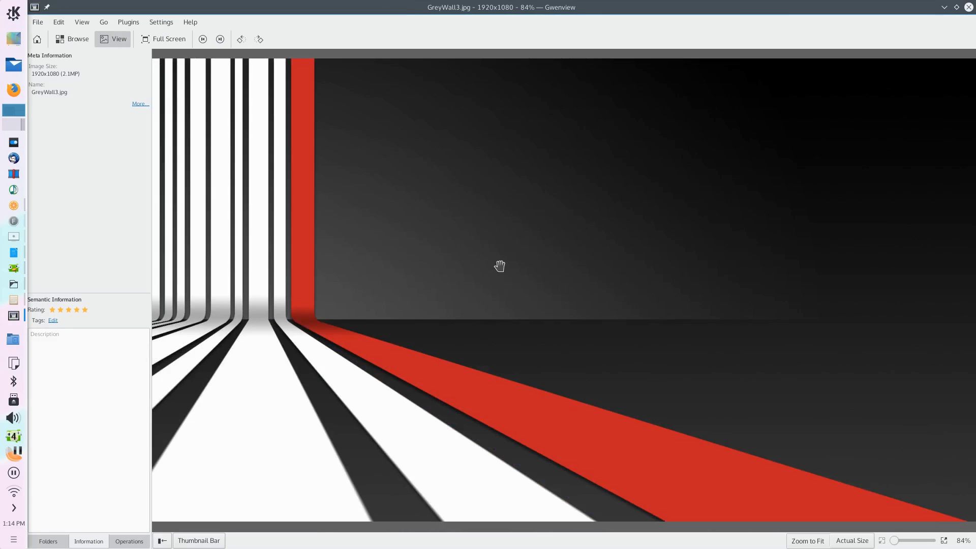
pyautogui.scroll(-1, 499, 266)
pyautogui.scroll(-1, 508, 334)
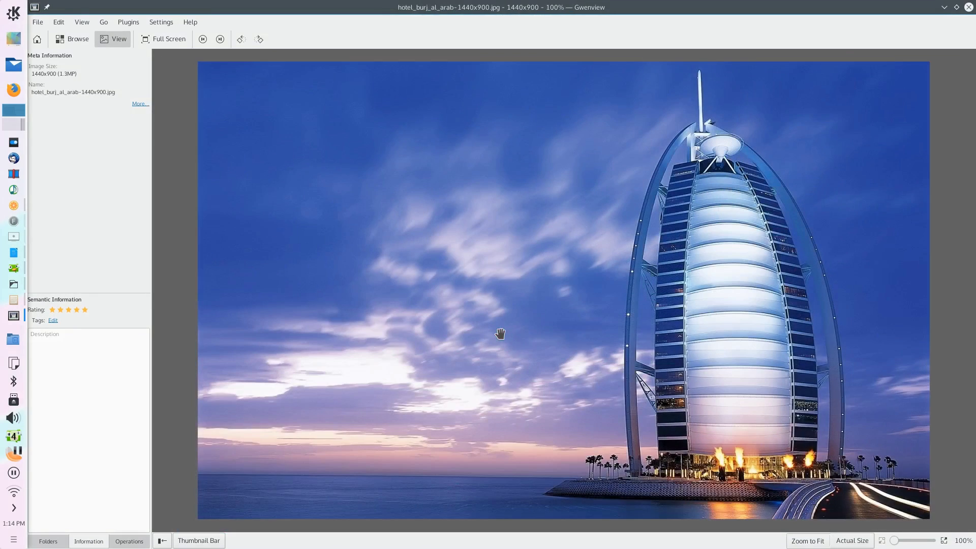
pyautogui.scroll(-1, 508, 334)
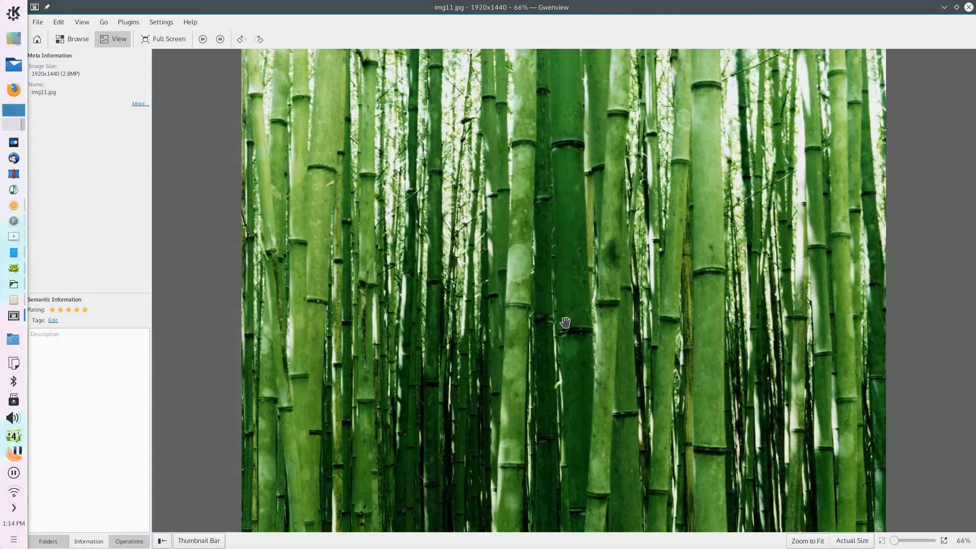
pyautogui.scroll(-1, 673, 303)
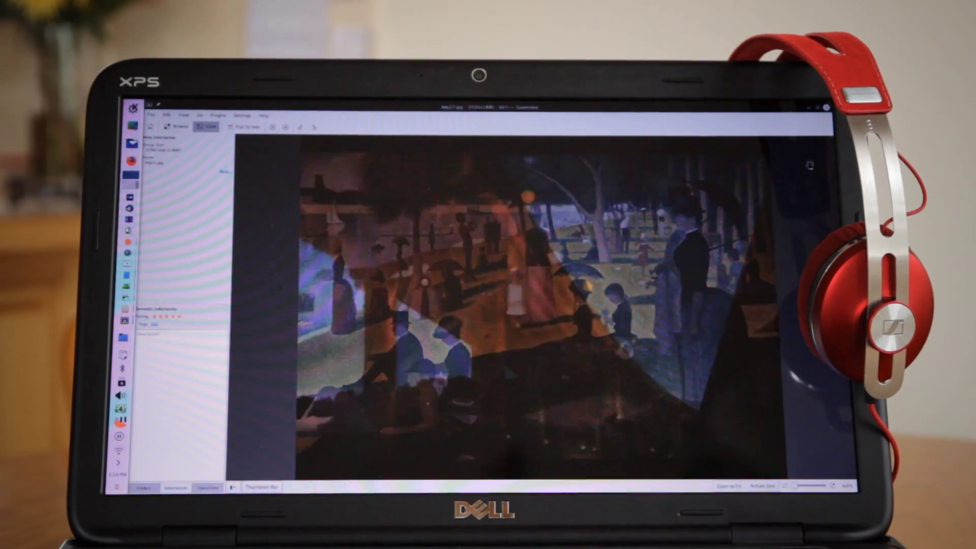
# Step: Advance Gwenview to the next picture, the blue irises painting from the Wallpaper folder
pyautogui.press('space')
pyautogui.press('space')
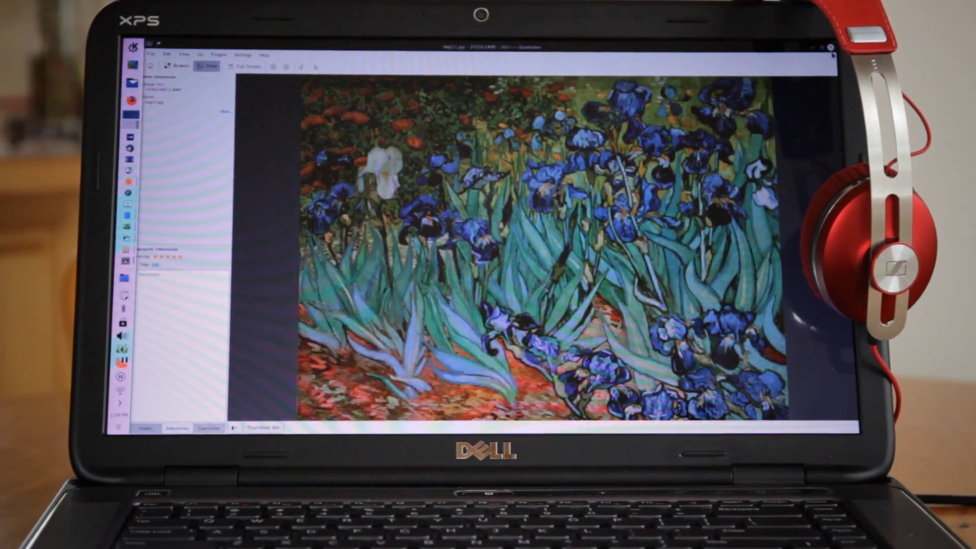